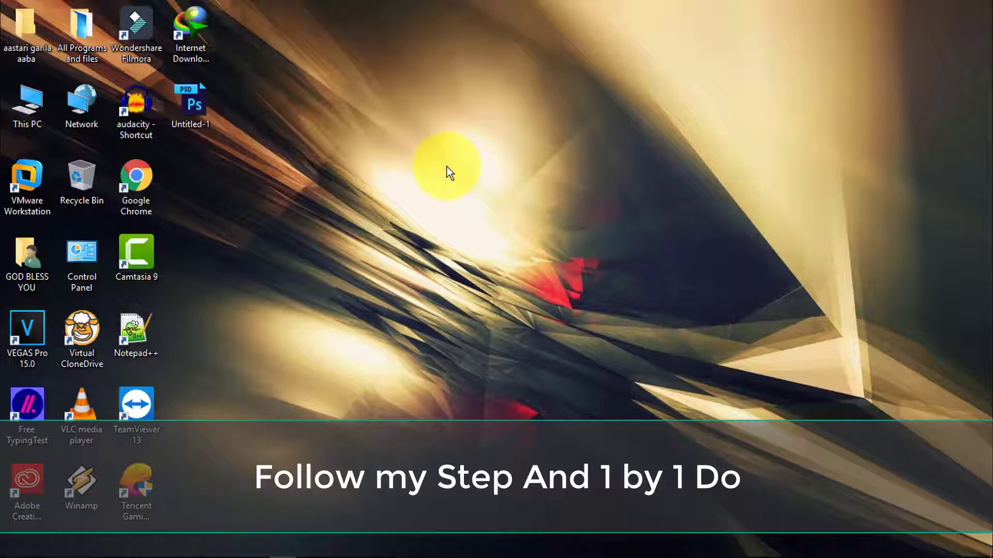
# Open the Windows Temp folder by running the command "temp".
pyautogui.press('super+r')
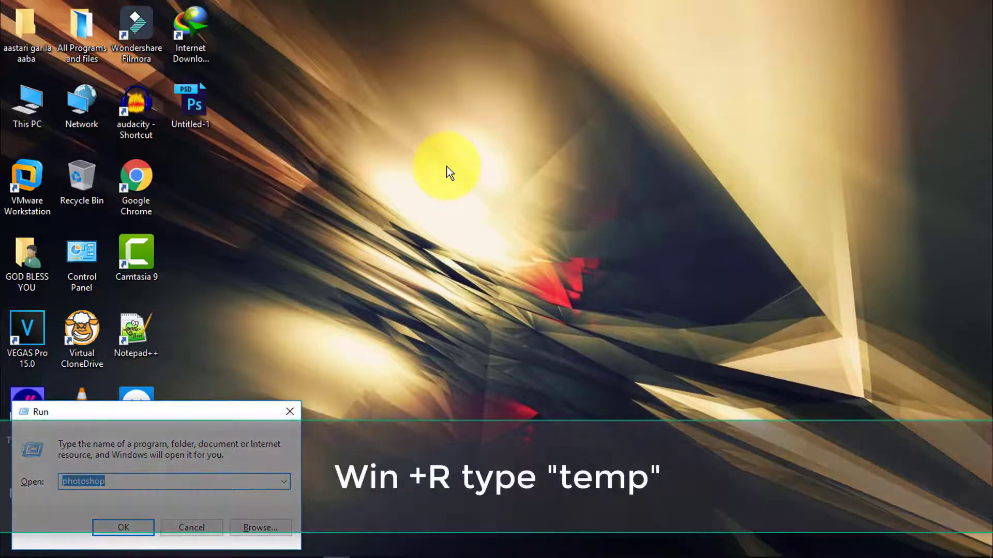
pyautogui.write('temp')
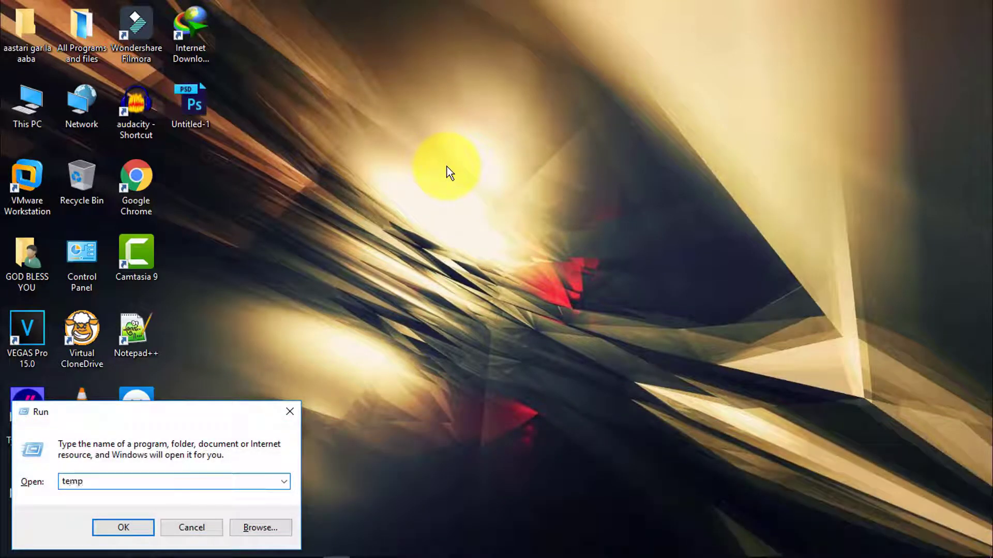
pyautogui.press('Return')
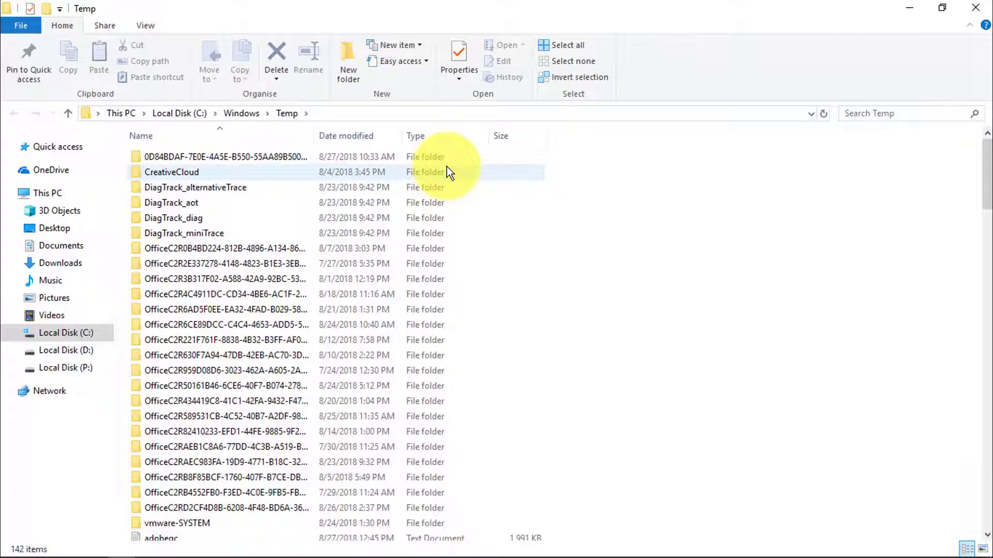
# Permanently delete everything in the Windows Temp folder, granting administrator permission for all current items.
pyautogui.hotkey('ctrl', 'a')
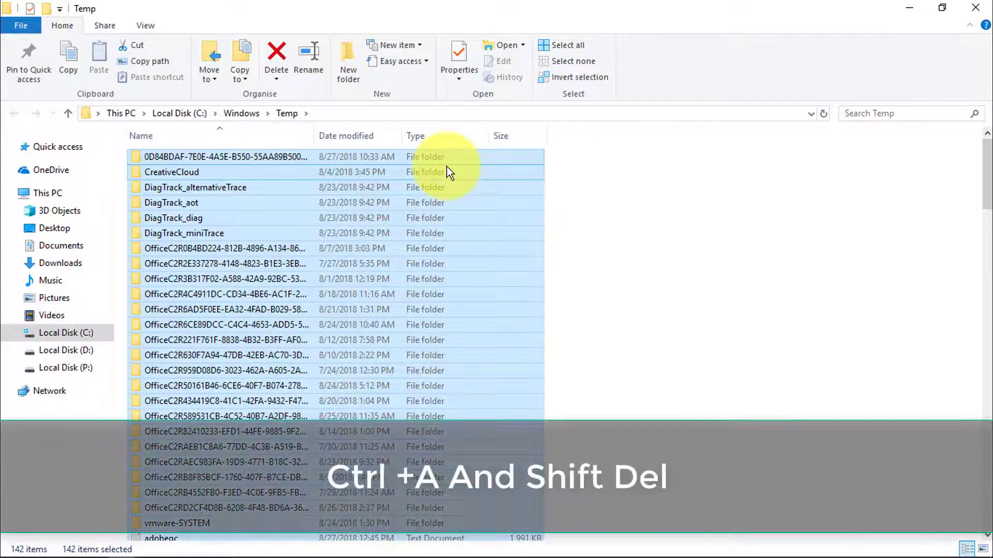
pyautogui.hotkey('shift', 'Delete')
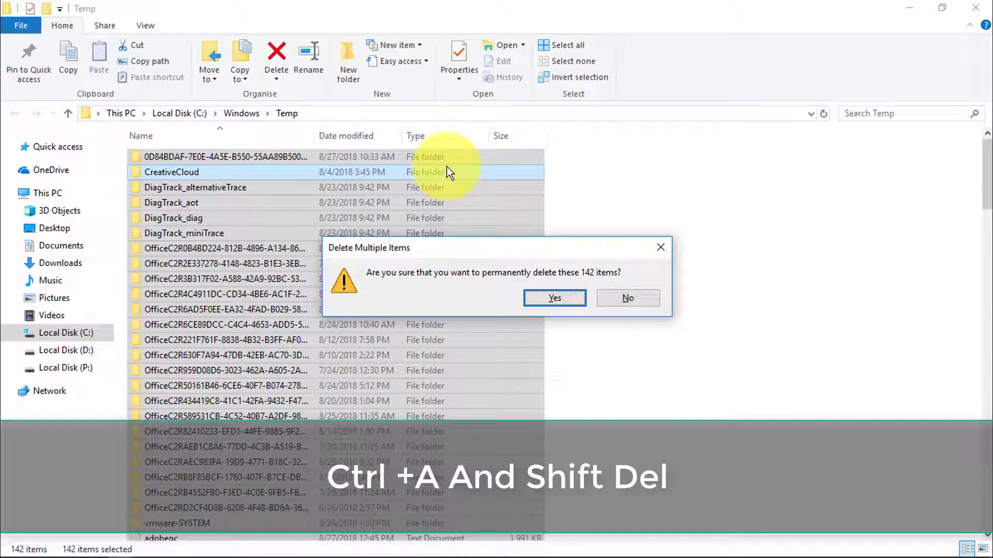
pyautogui.press('Return')
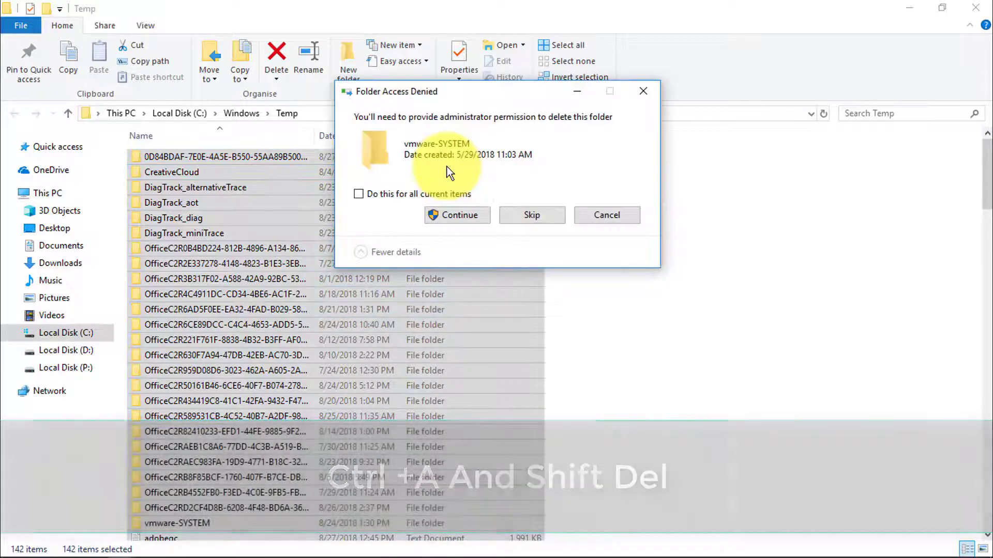
pyautogui.click(412, 195)
pyautogui.click(472, 221)
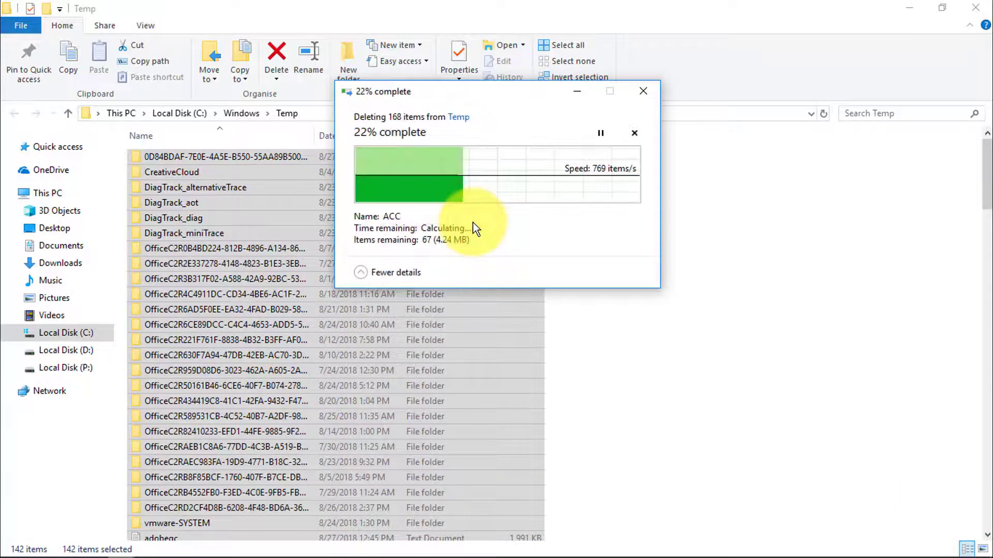
# Skip all Windows Temp files that are in use and close the folder once the deletion ends.
pyautogui.click(408, 226)
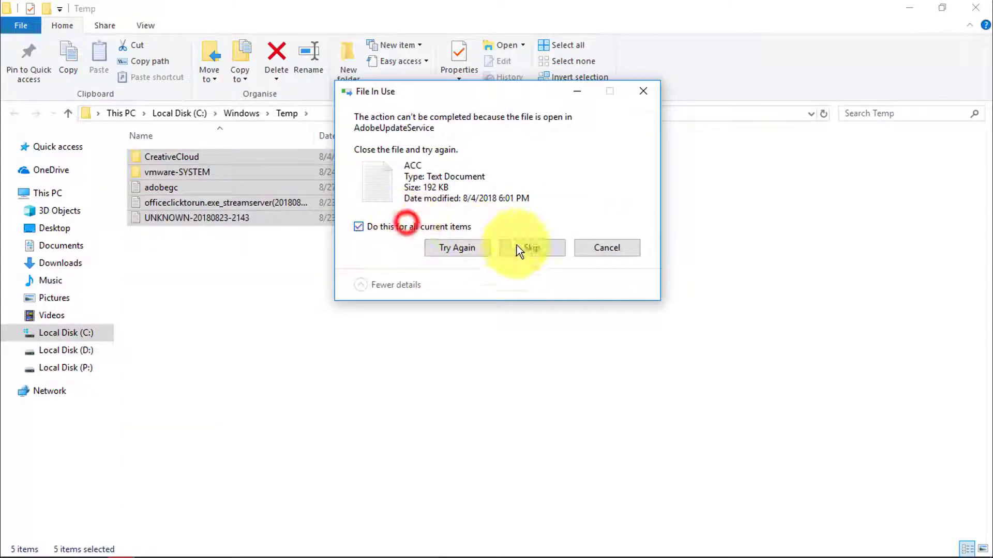
pyautogui.click(528, 247)
pyautogui.click(533, 248)
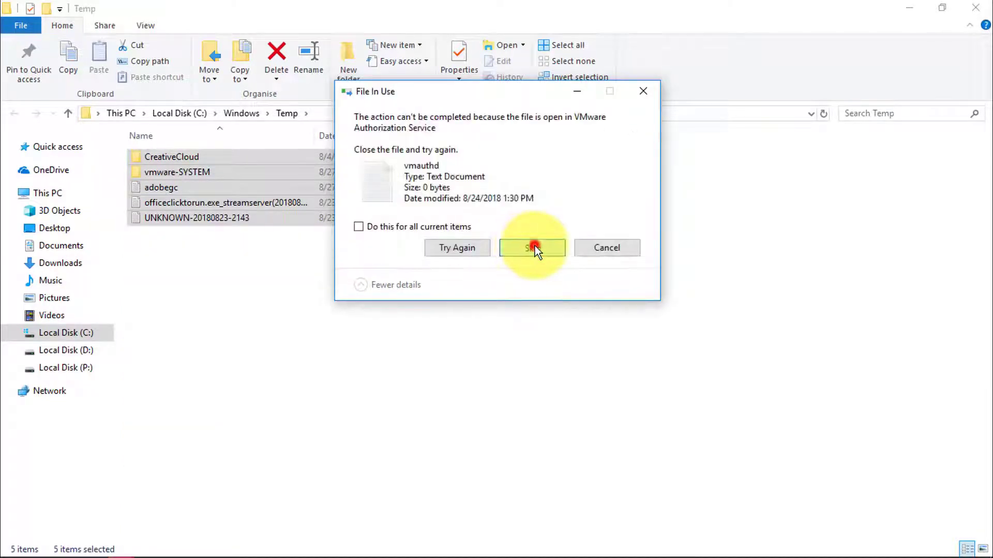
pyautogui.click(411, 224)
pyautogui.click(526, 247)
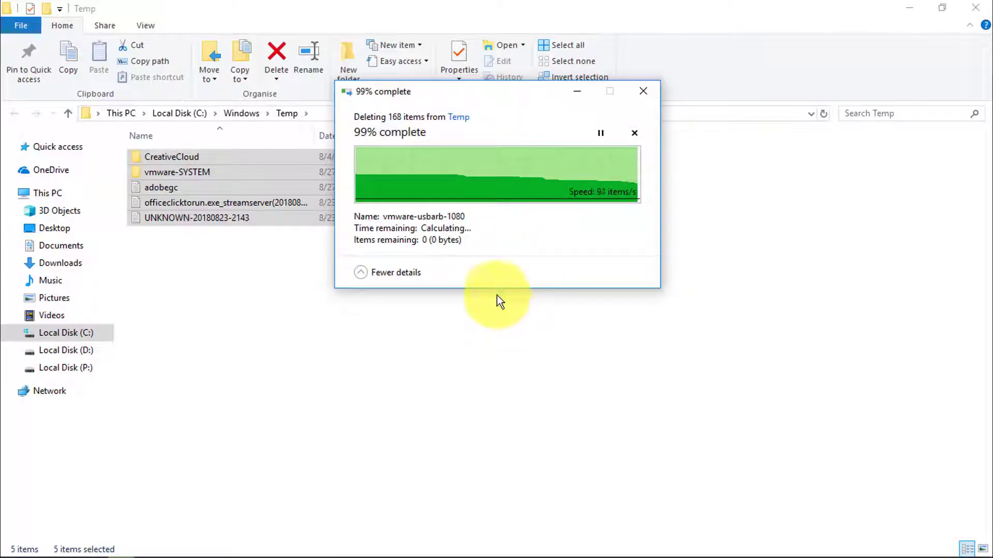
pyautogui.click(470, 288)
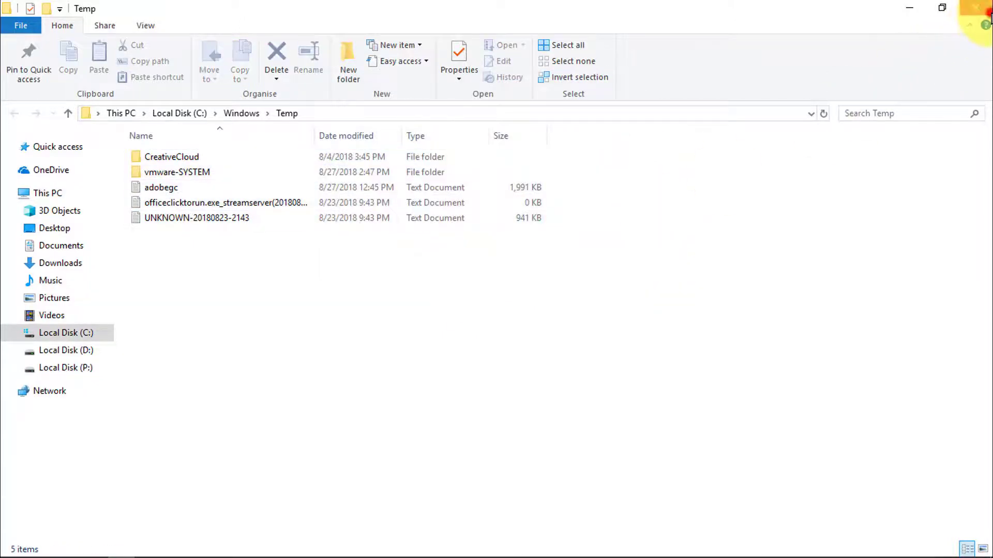
pyautogui.click(975, 7)
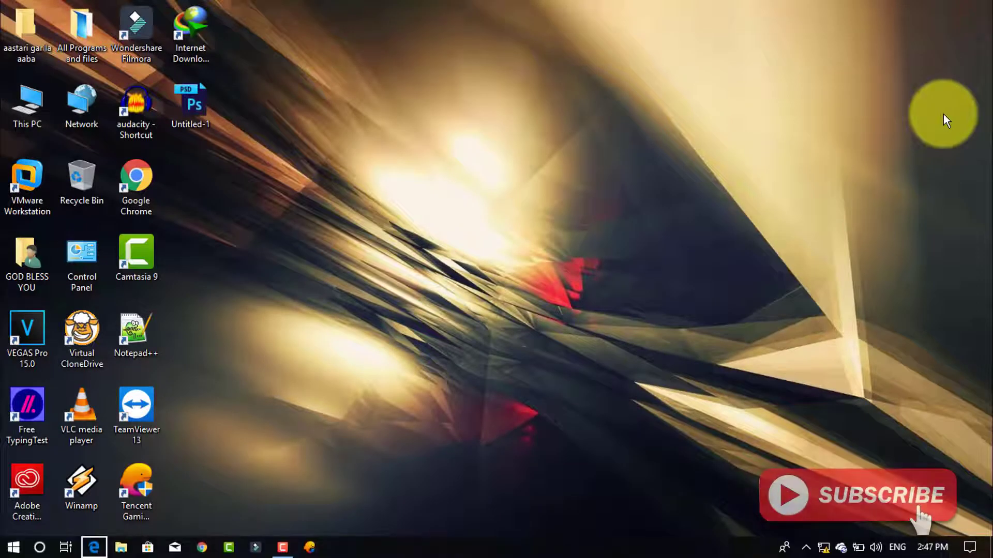
# Open the user account's temporary files folder by running "%temp%".
pyautogui.press('super+r')
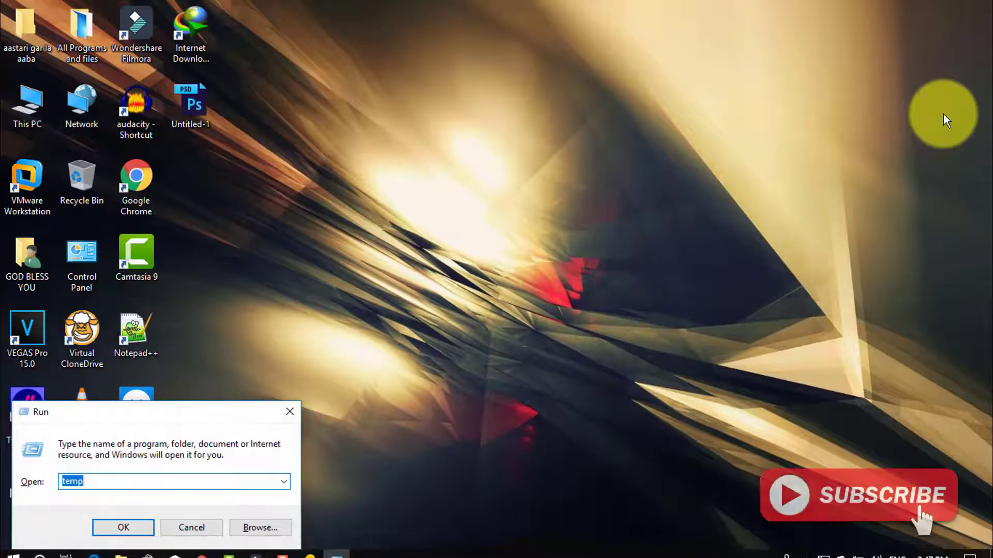
pyautogui.write('%')
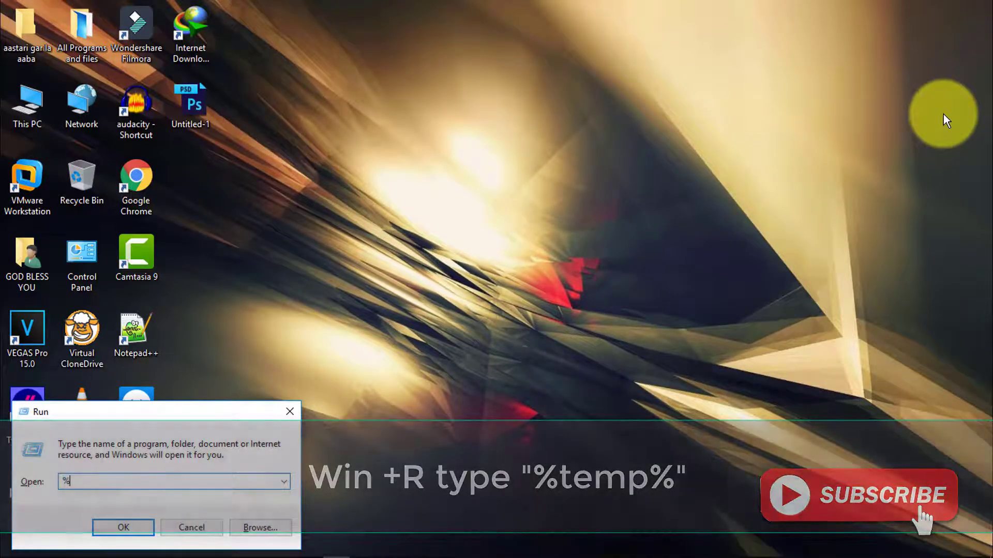
pyautogui.write('temp%')
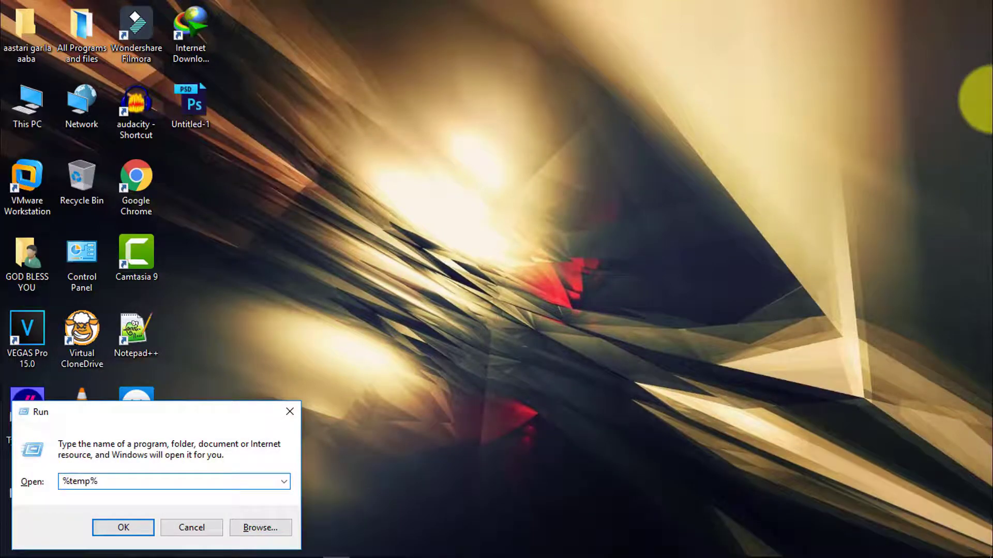
pyautogui.press('Return')
# Permanently delete all items in the user's AppData Local Temp folder.
pyautogui.click(362, 243)
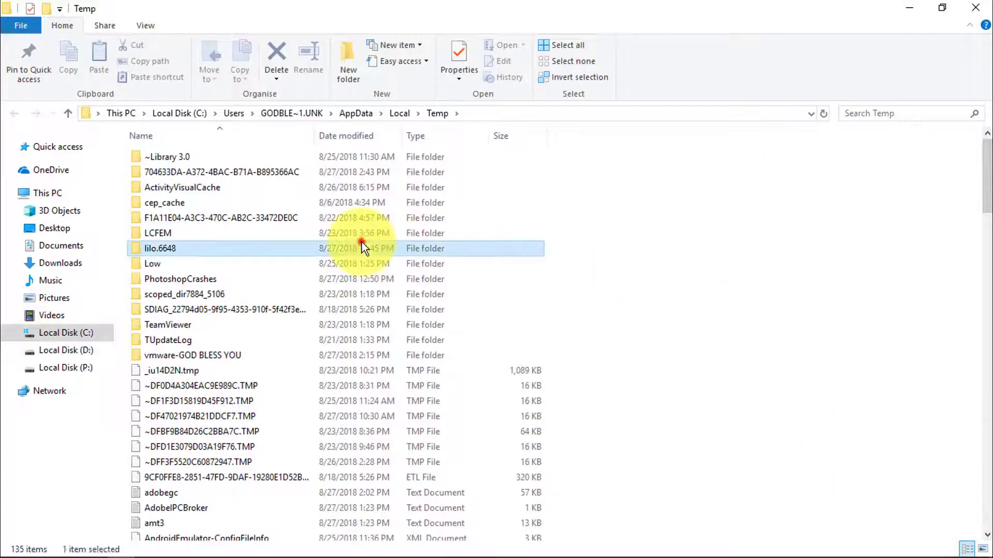
pyautogui.hotkey('ctrl', 'a')
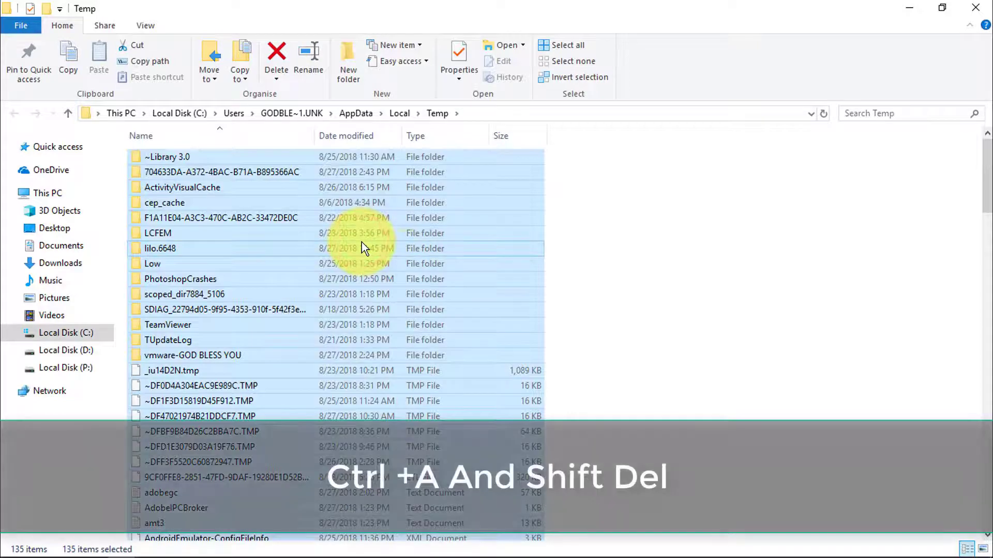
pyautogui.hotkey('shift', 'Delete')
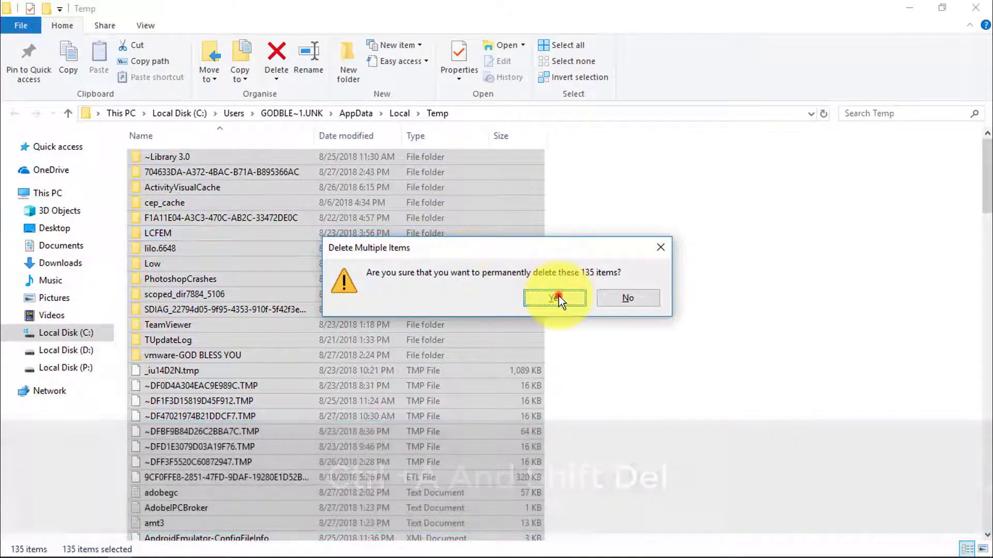
pyautogui.click(558, 296)
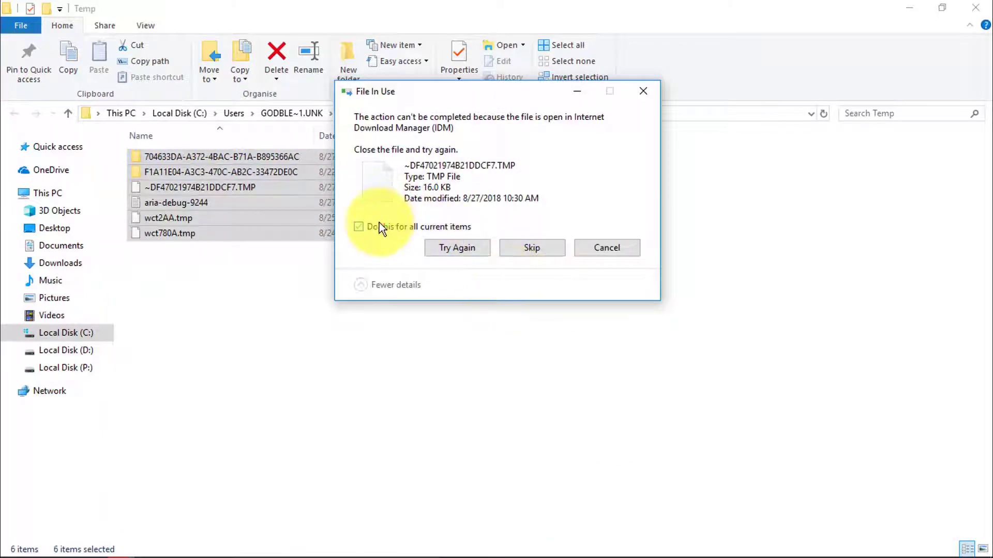
# Skip all in-use files in the user's Temp folder and close the folder once the deletion ends.
pyautogui.click(379, 225)
pyautogui.click(527, 247)
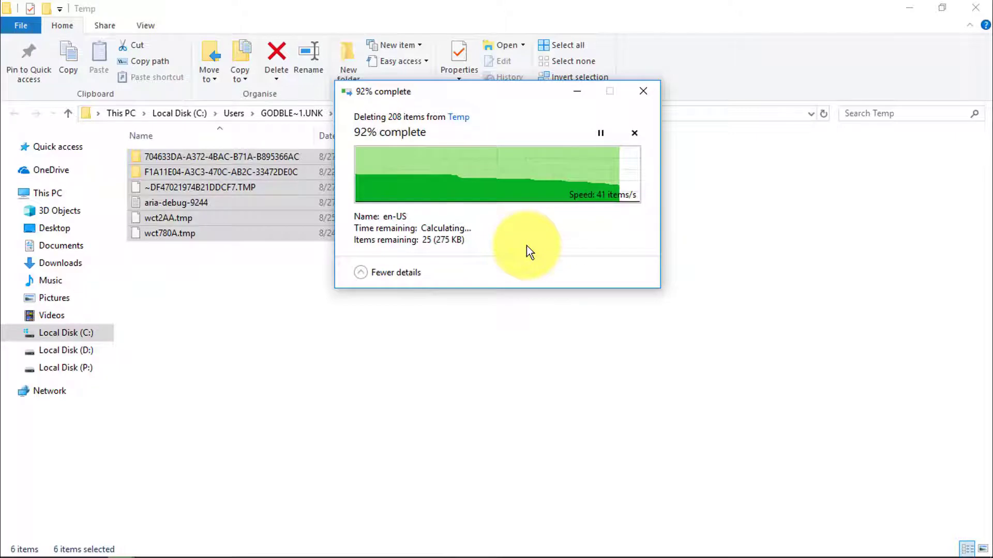
pyautogui.click(461, 283)
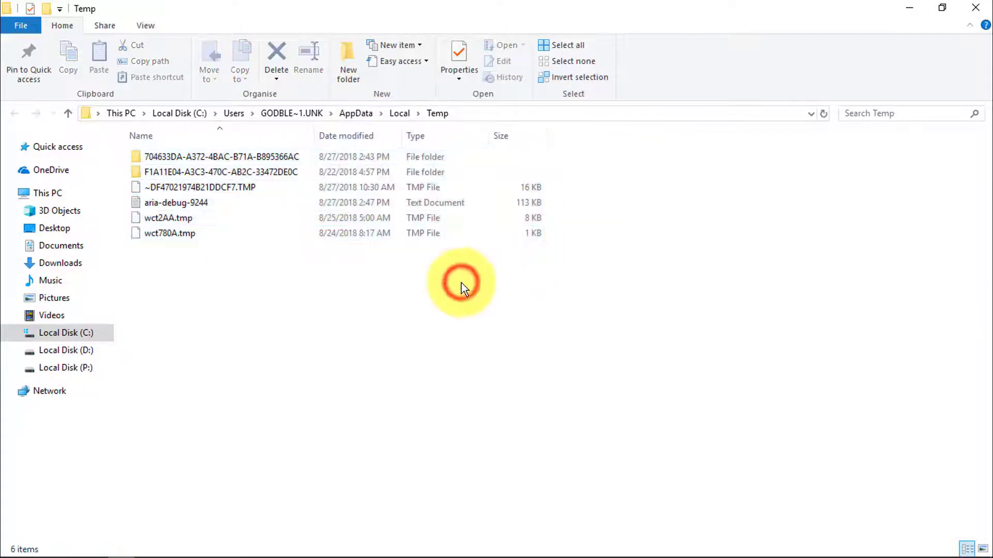
pyautogui.click(974, 8)
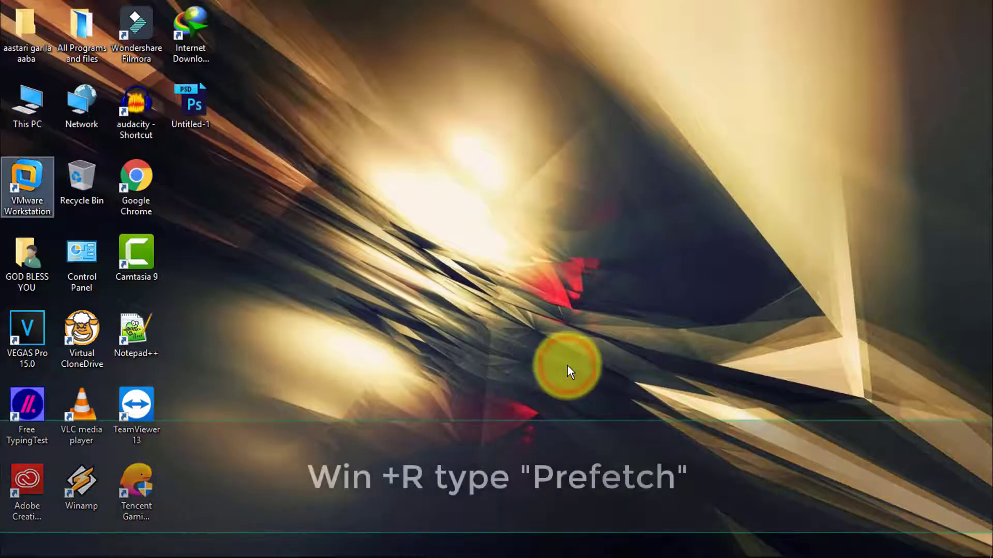
# Run "prefetch", grant permanent access to the Prefetch folder and permanently delete all of its contents.
pyautogui.press('super+r')
pyautogui.write('pre')
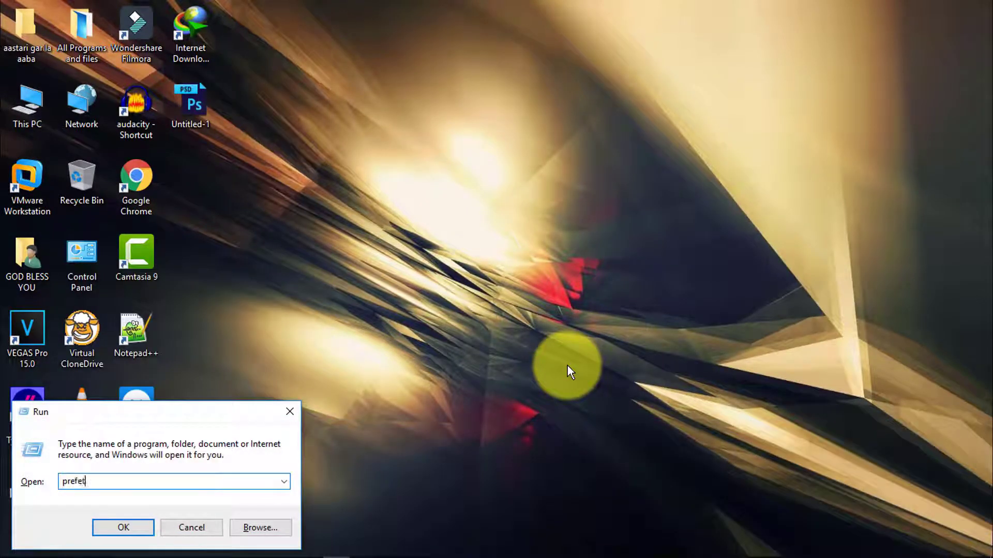
pyautogui.press('Return')
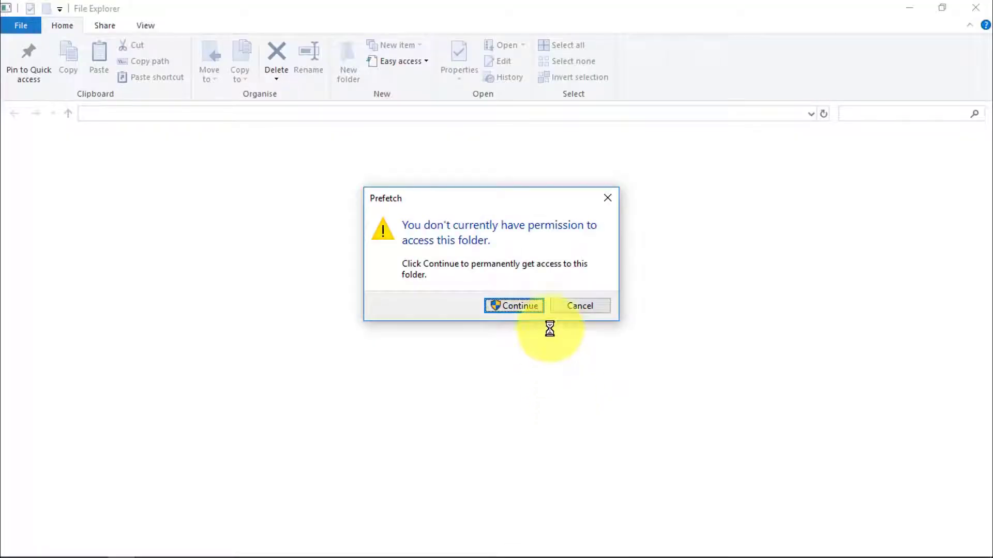
pyautogui.click(513, 305)
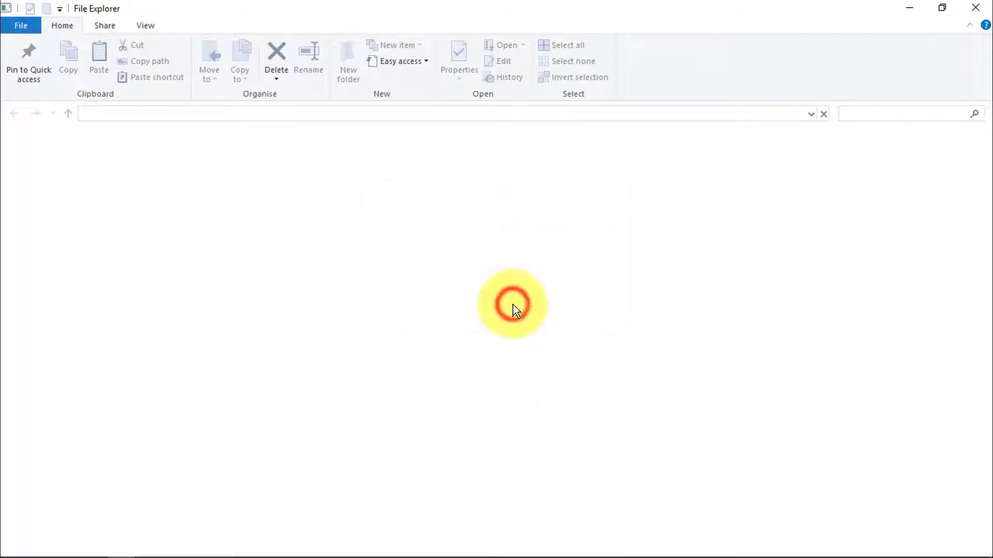
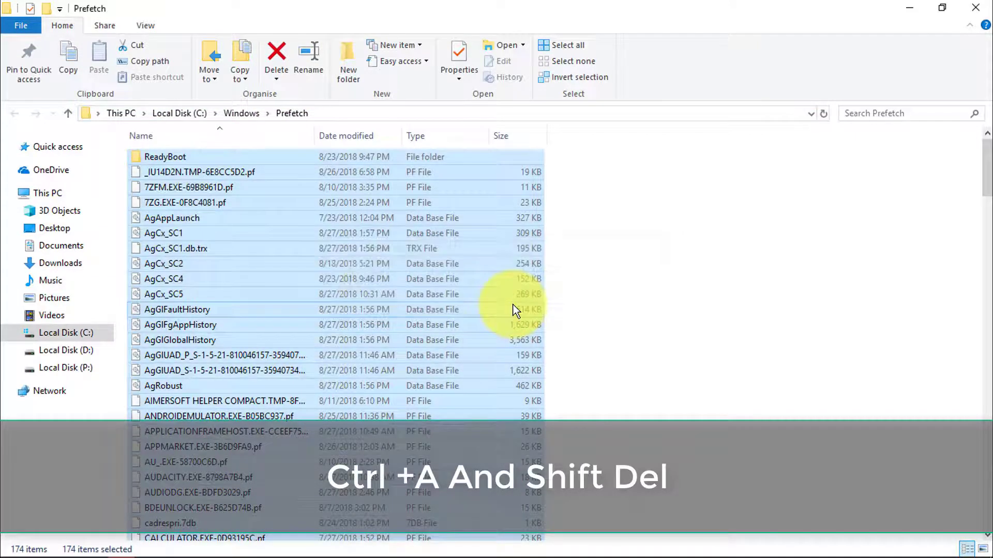
pyautogui.hotkey('shift', 'Delete')
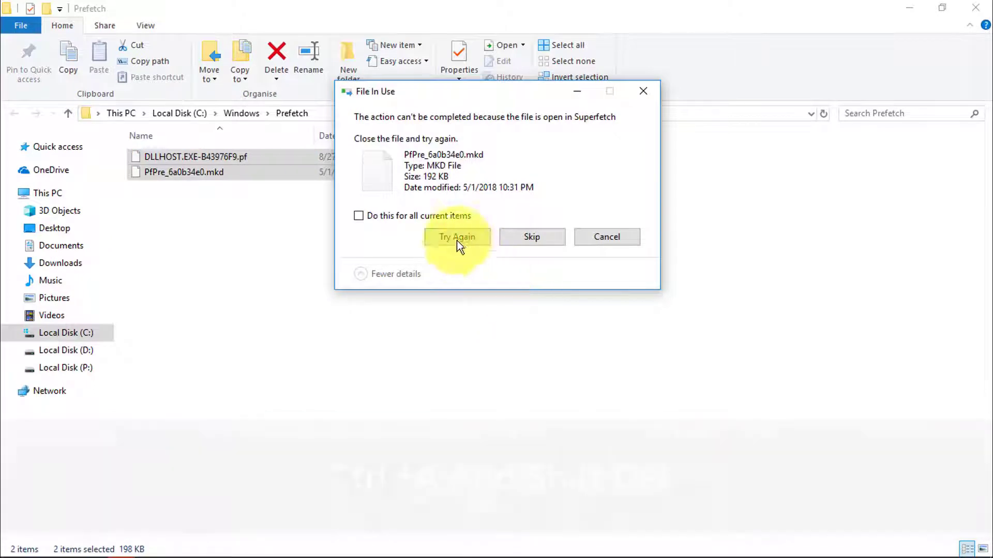
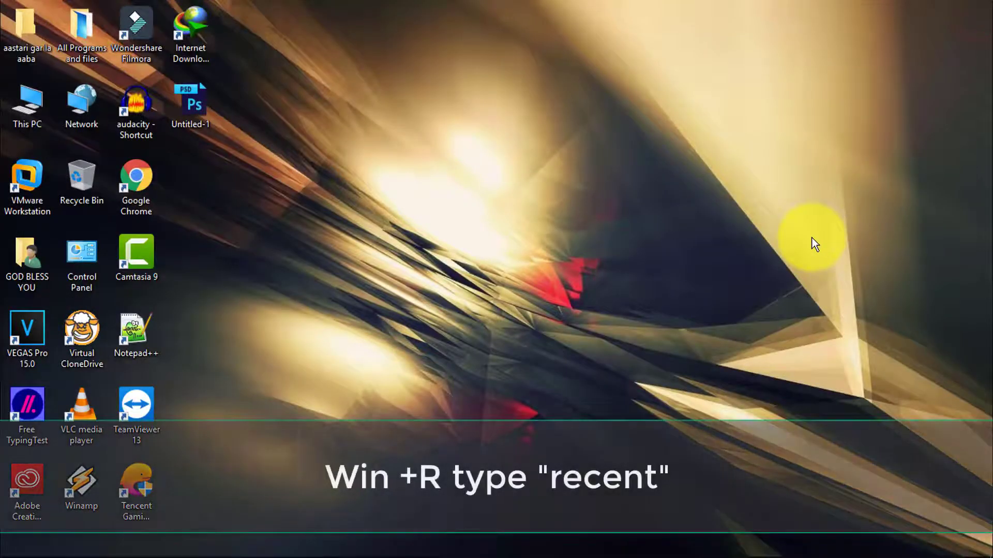
# Try to open the recent items folder by running the command "recent".
pyautogui.press('super+r')
pyautogui.write('re')
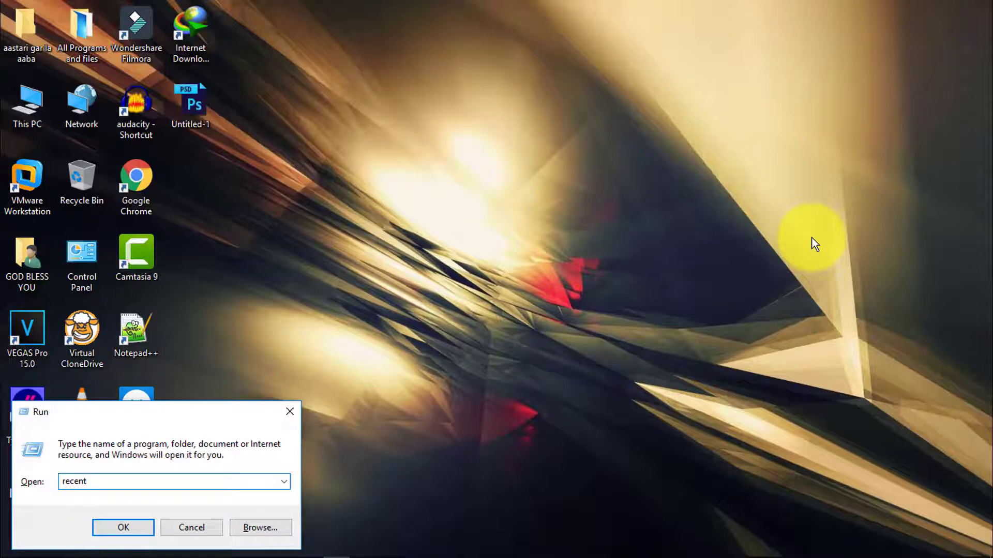
pyautogui.press('Return')
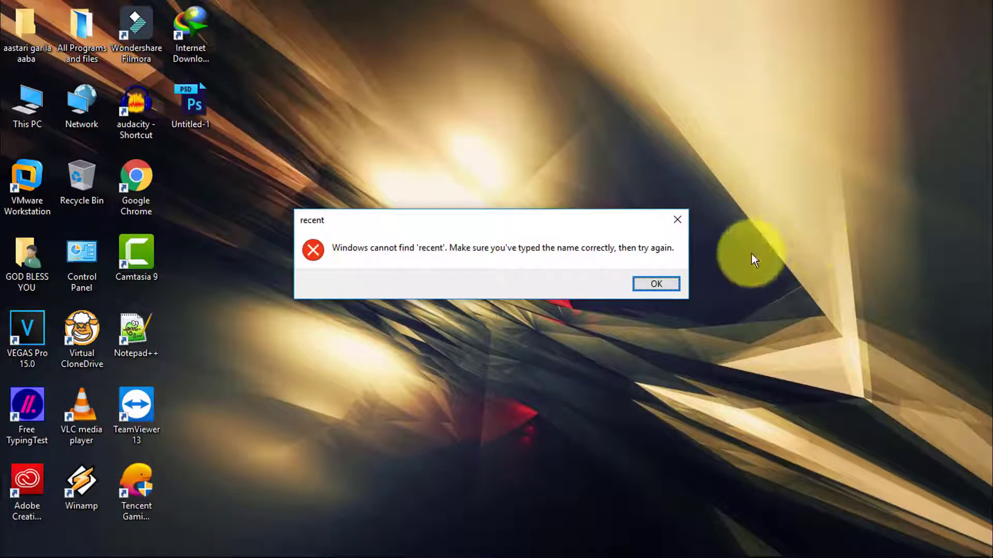
pyautogui.click(644, 288)
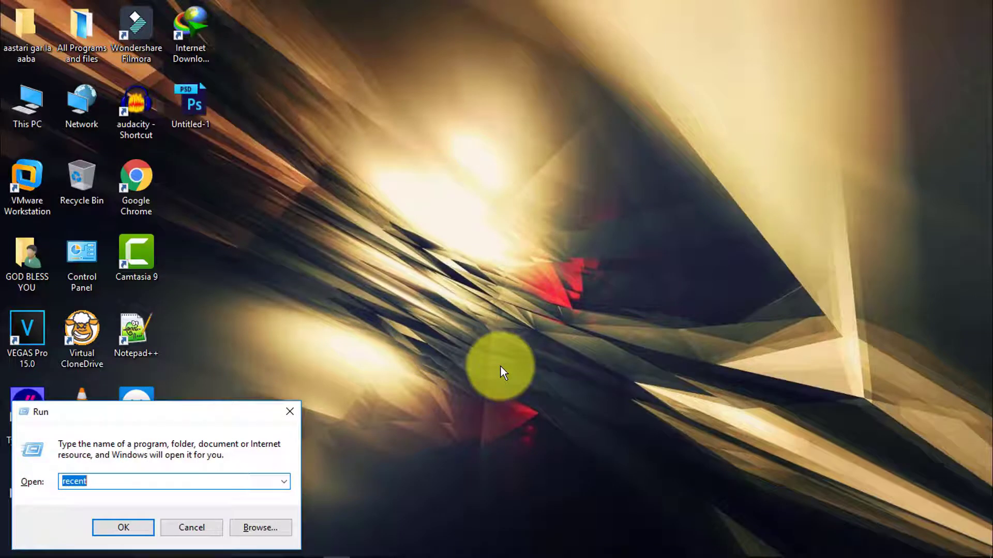
pyautogui.press('Escape')
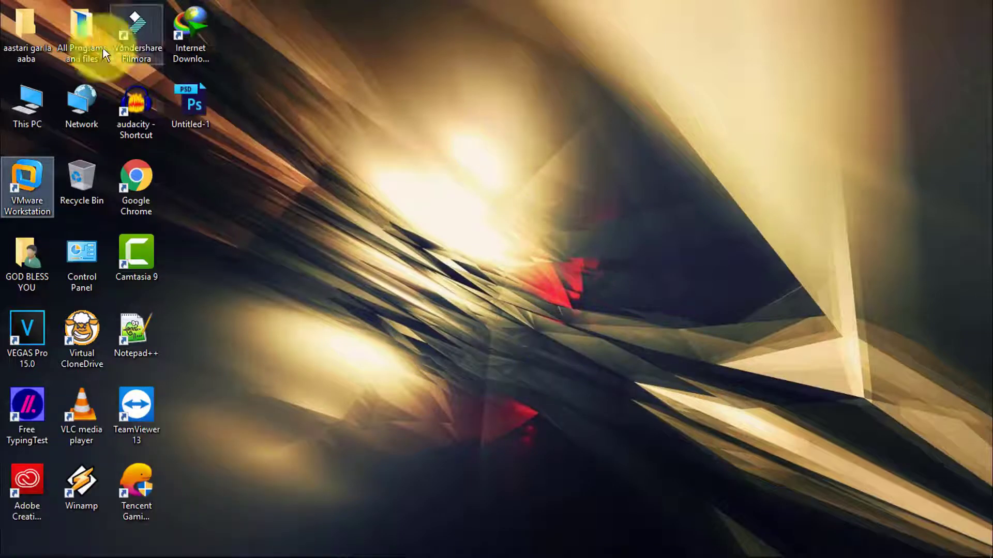
# Open This PC and start Disk Clean-up from the properties of Local Disk (C:).
pyautogui.doubleClick(34, 102)
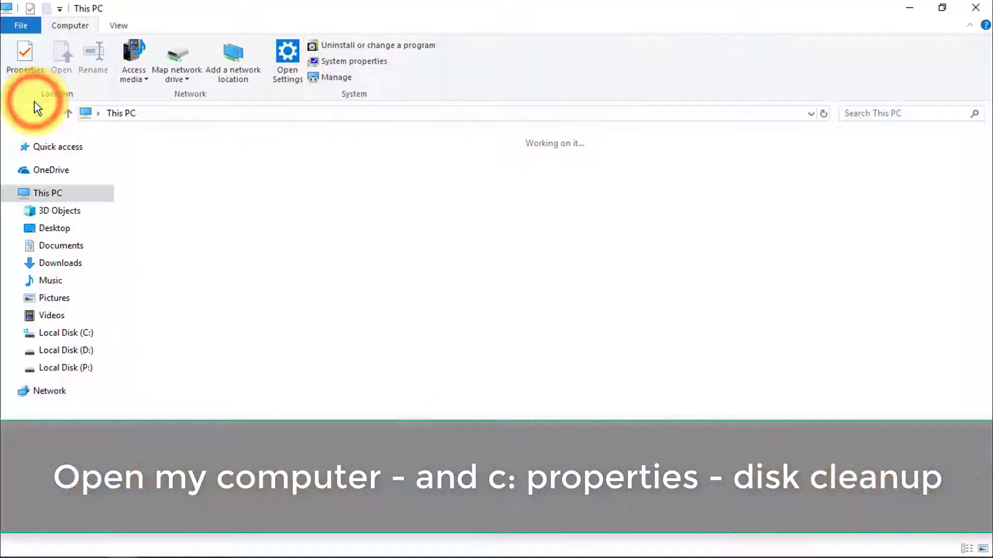
pyautogui.click(461, 280)
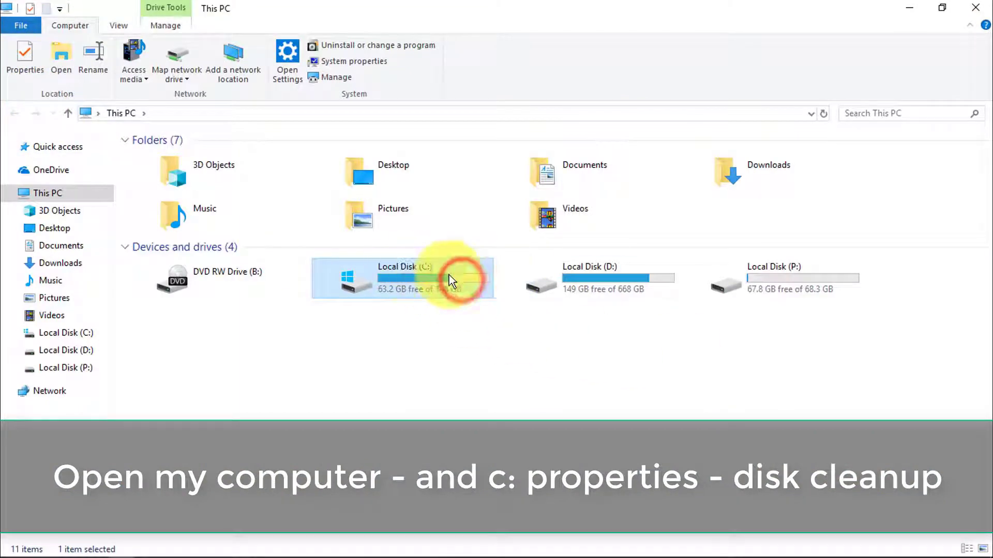
pyautogui.rightClick(417, 275)
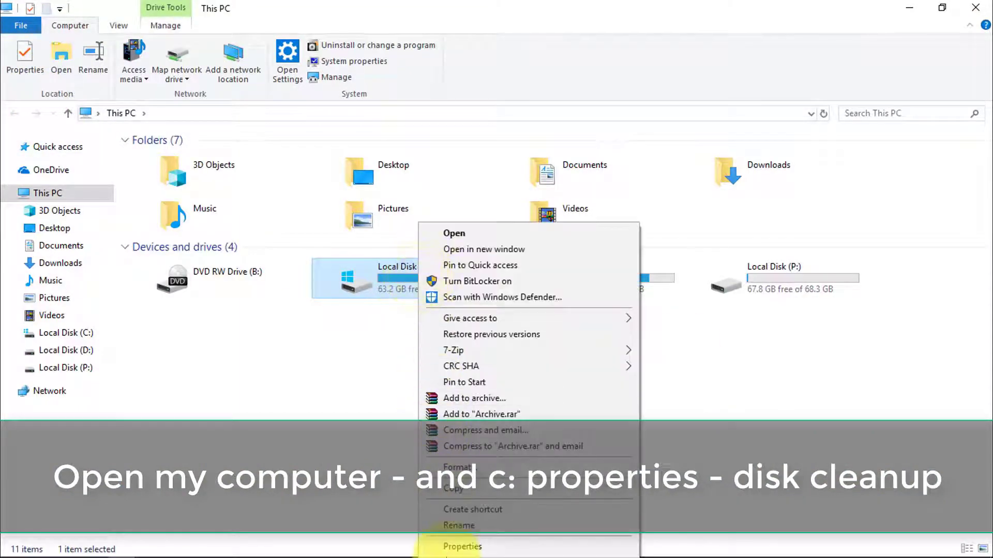
pyautogui.click(462, 547)
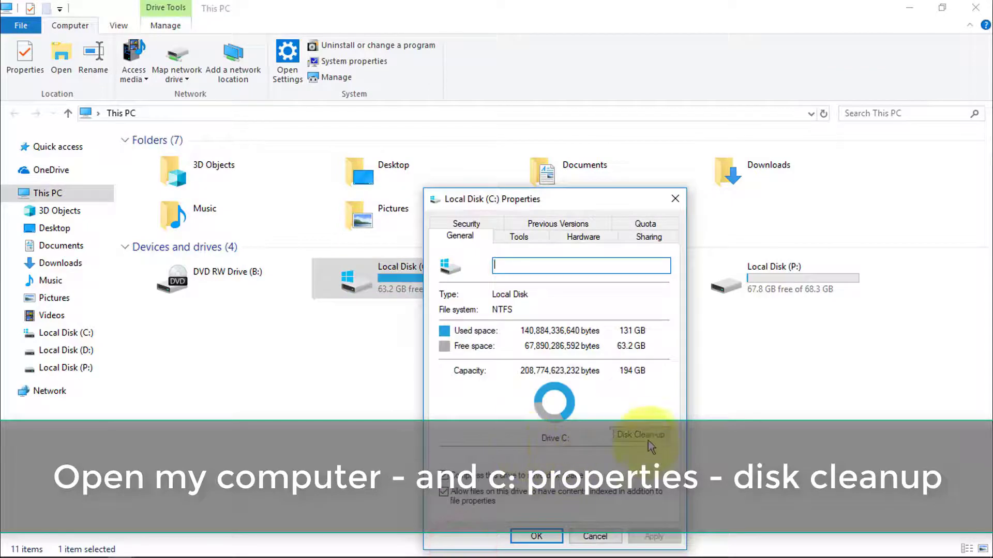
pyautogui.click(641, 435)
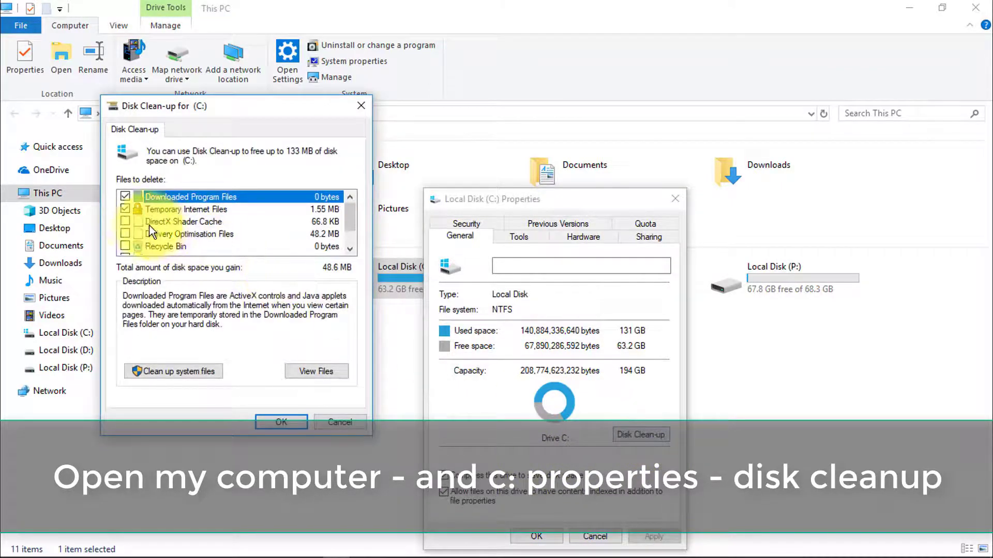
# Add DirectX Shader Cache, Delivery Optimisation Files, Recycle Bin and Temporary files to the C: clean-up and permanently delete the selected files.
pyautogui.click(125, 222)
pyautogui.click(125, 234)
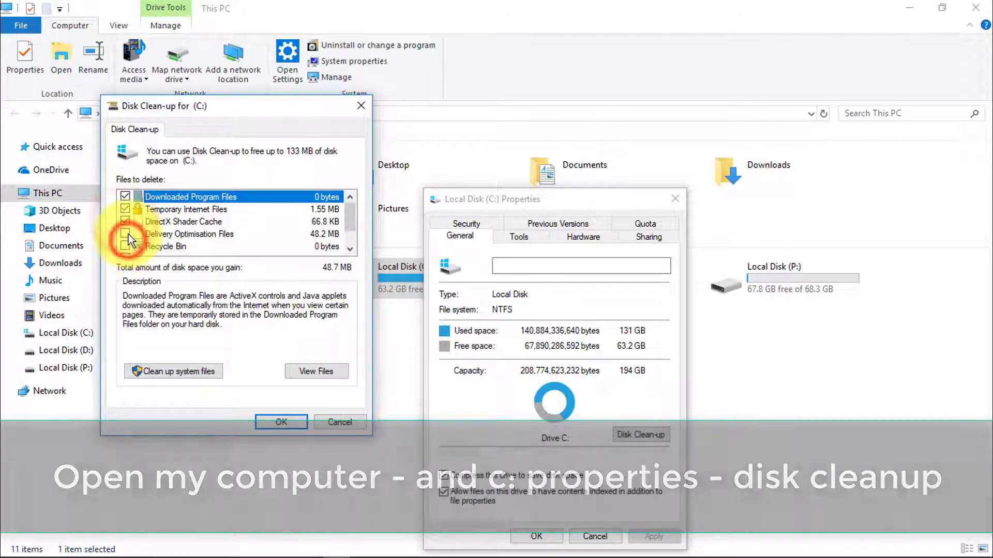
pyautogui.click(125, 246)
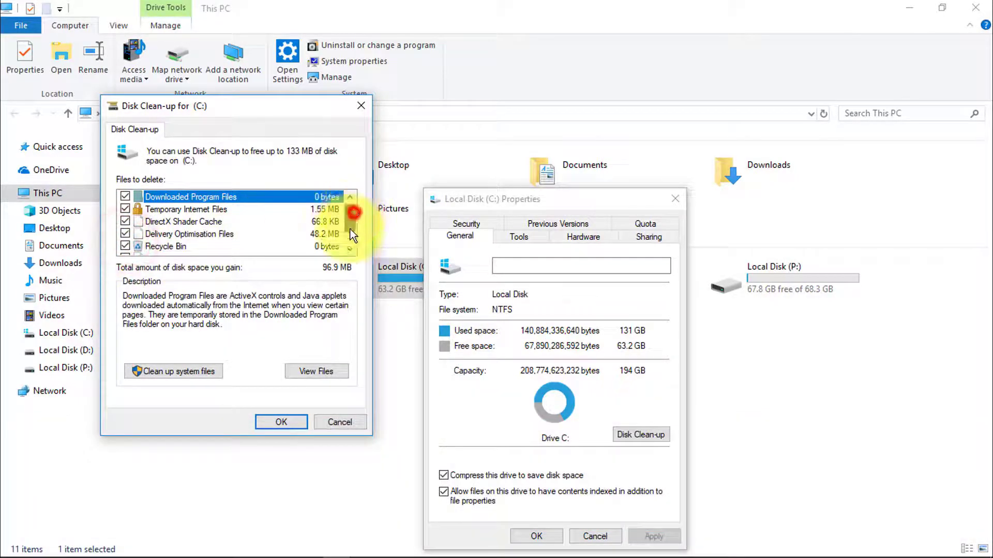
pyautogui.moveTo(351, 227); pyautogui.dragTo(350, 239)
pyautogui.click(125, 234)
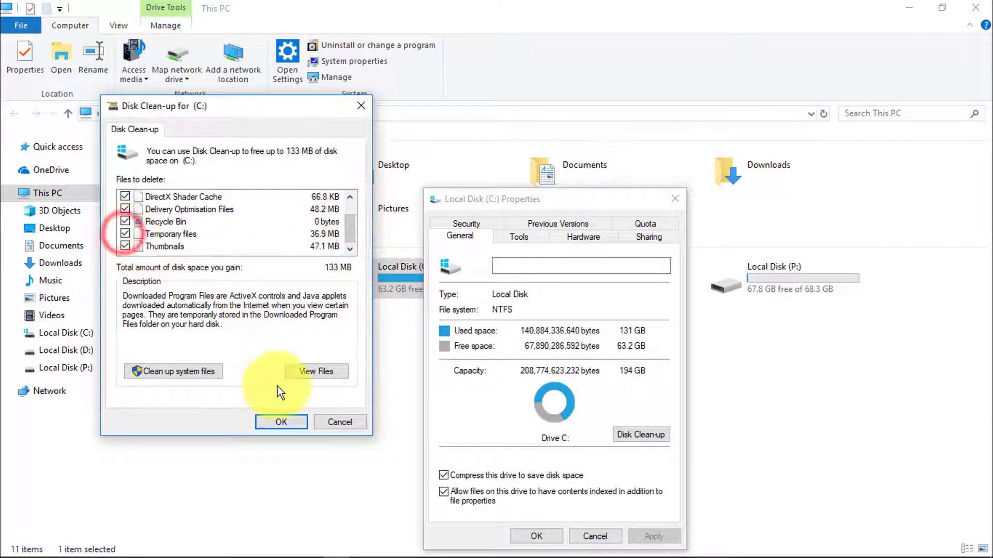
pyautogui.click(282, 421)
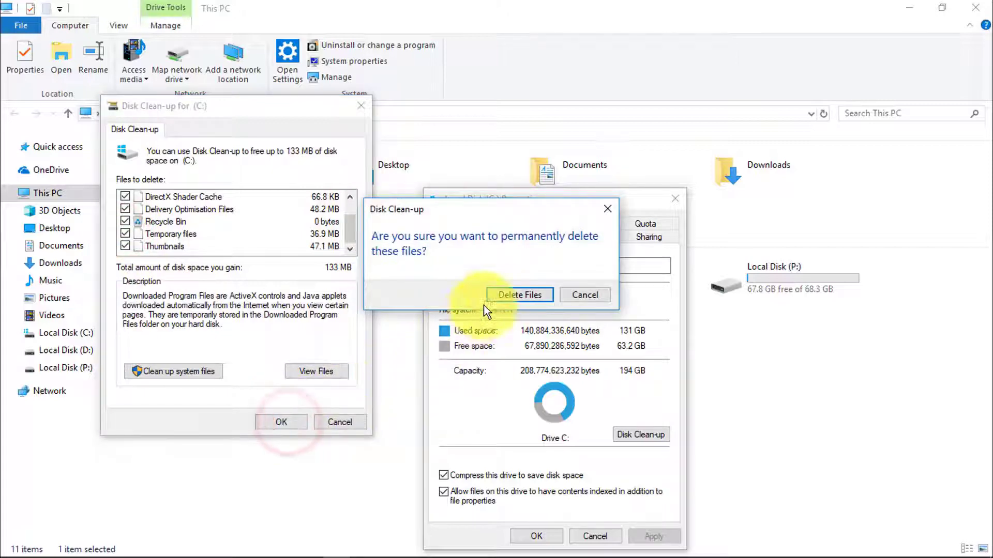
pyautogui.click(499, 296)
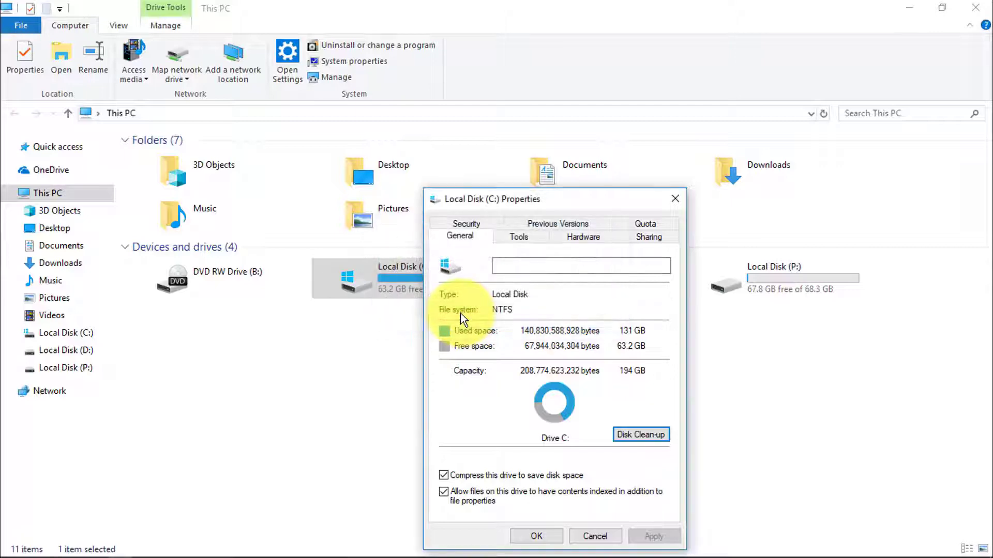
# Recheck the remaining files in Disk Clean-up for the C: drive, closing it and the drive's properties without deleting more.
pyautogui.click(641, 433)
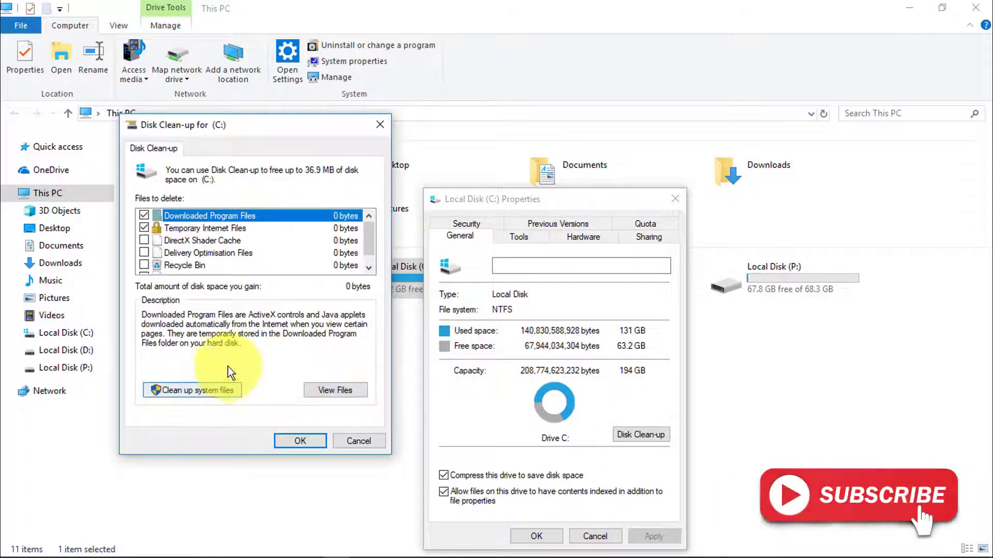
pyautogui.click(358, 442)
pyautogui.click(597, 534)
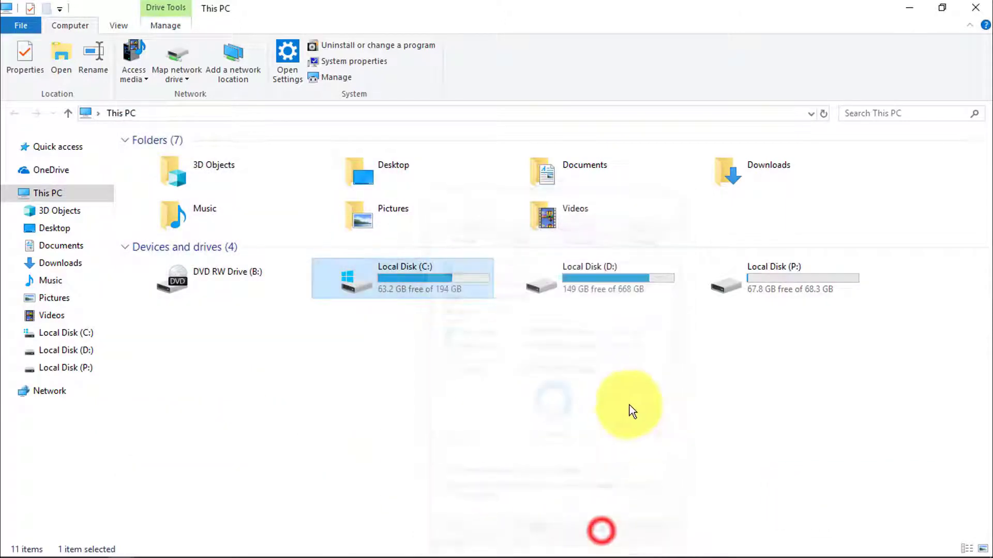
# Run Disk Clean-up on Local Disk (D:), permanently deleting its DirectX Shader Cache and Recycle Bin files, and close the drive's properties.
pyautogui.click(628, 277)
pyautogui.rightClick(628, 277)
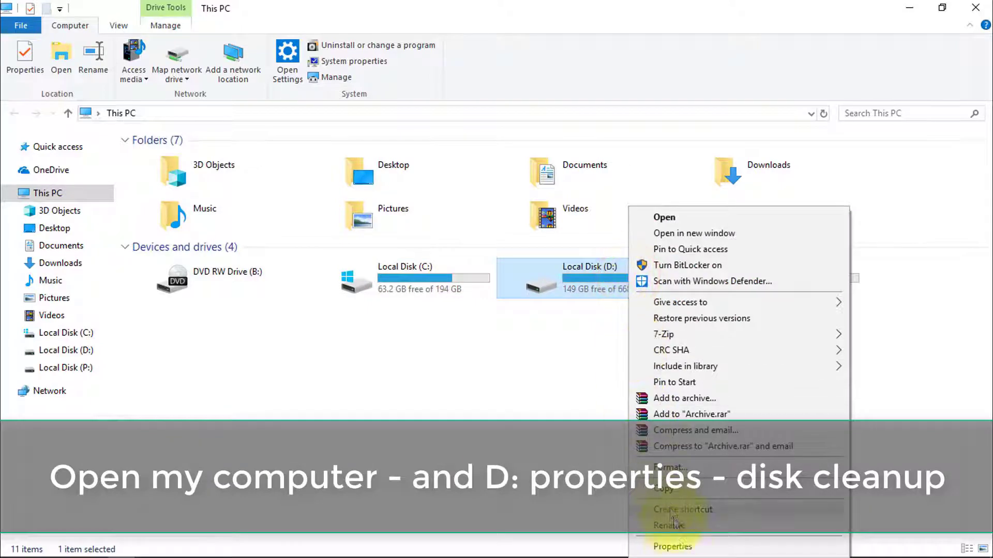
pyautogui.click(679, 541)
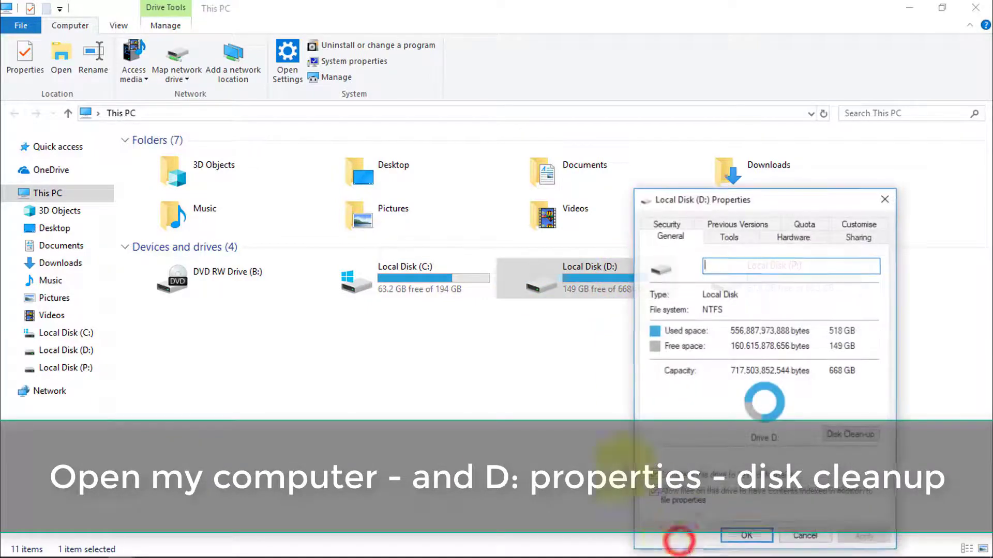
pyautogui.click(850, 434)
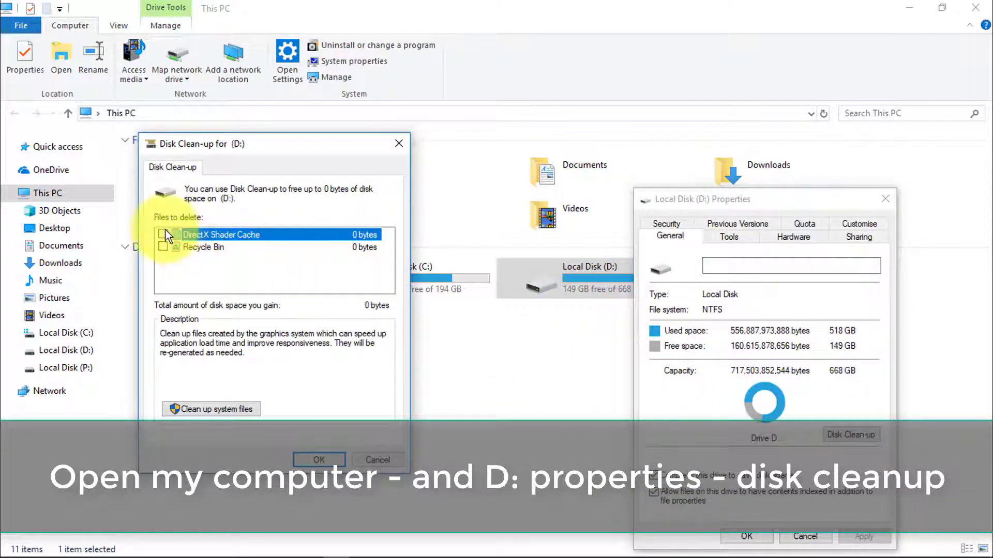
pyautogui.click(163, 232)
pyautogui.click(164, 247)
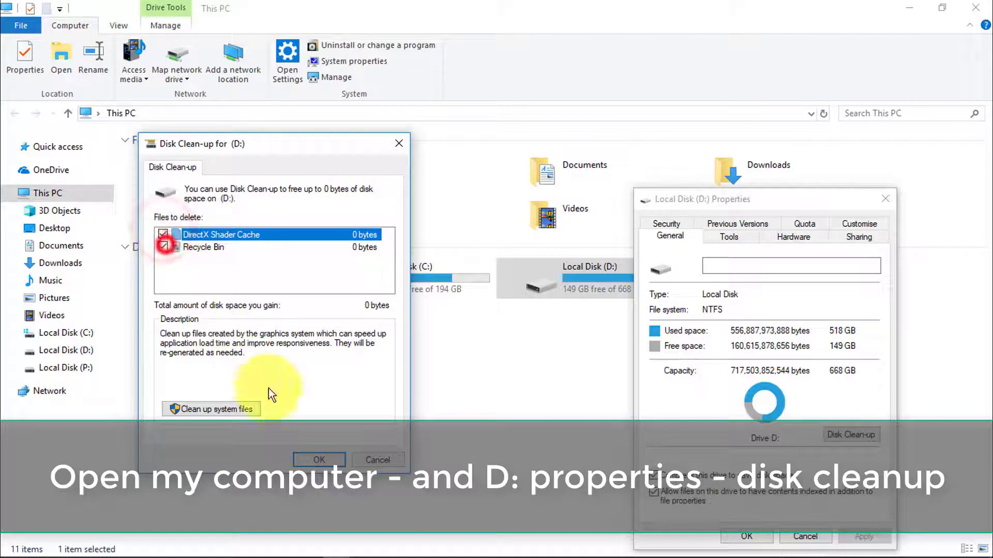
pyautogui.click(319, 459)
pyautogui.click(511, 294)
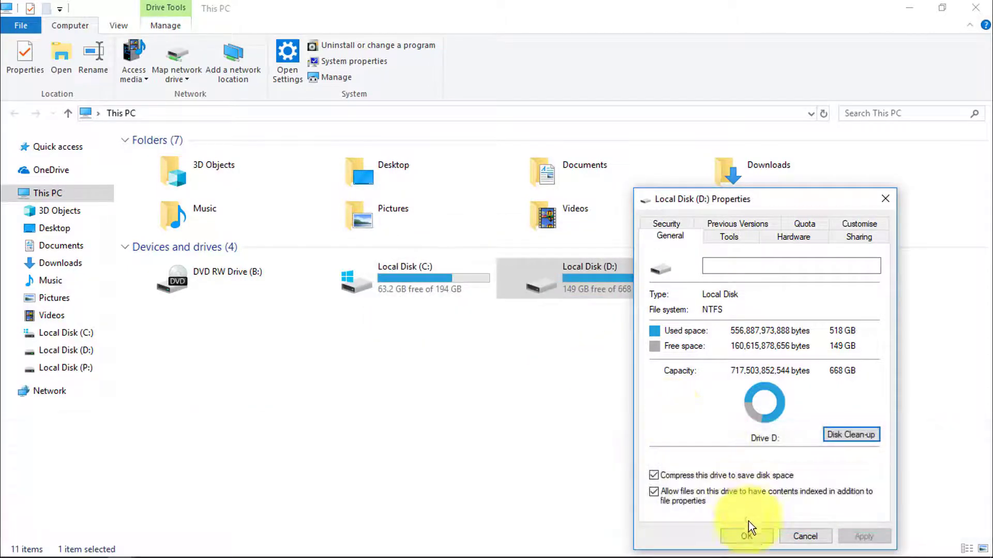
pyautogui.click(747, 536)
# Check Disk Clean-up for Local Disk (P:) and close it and the drive's properties without deleting anything.
pyautogui.click(772, 277)
pyautogui.rightClick(773, 286)
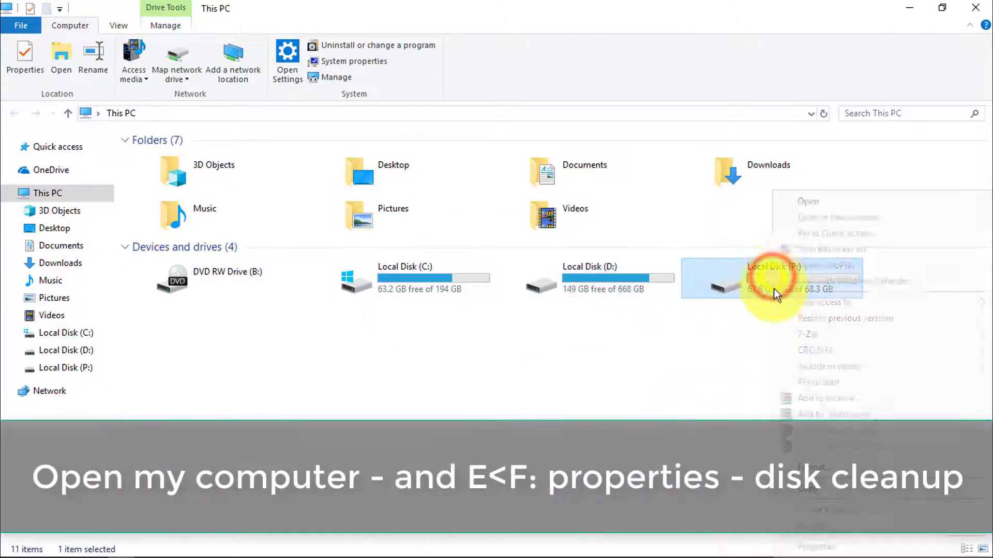
pyautogui.click(816, 547)
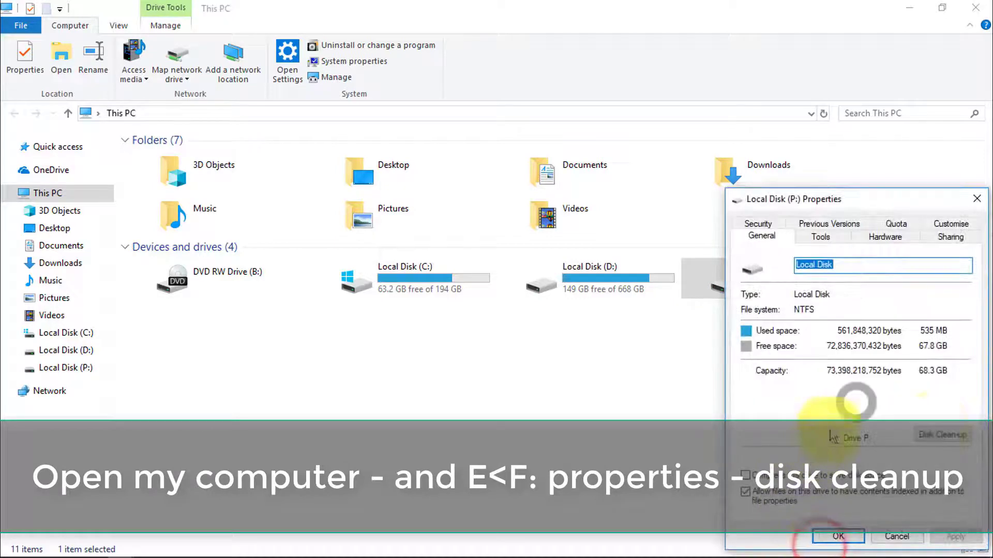
pyautogui.click(948, 434)
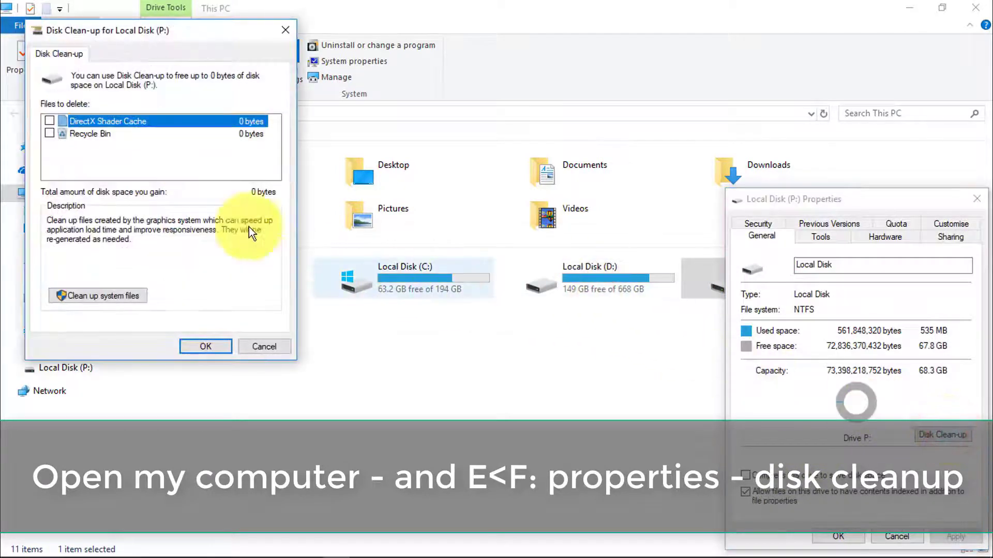
pyautogui.click(264, 341)
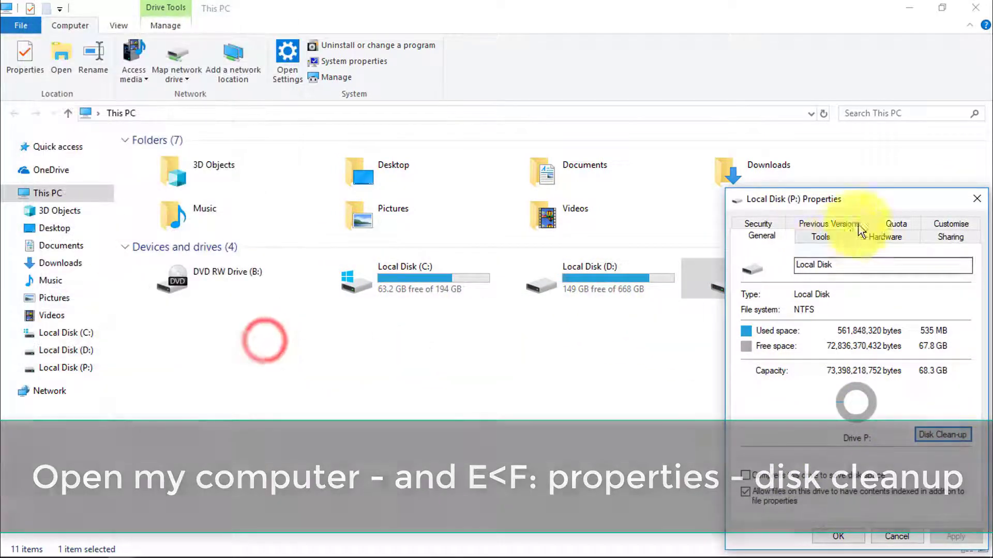
pyautogui.click(976, 201)
# Open Optimise Drives from the properties of Local Disk (C:) and analyse the C: drive.
pyautogui.rightClick(424, 277)
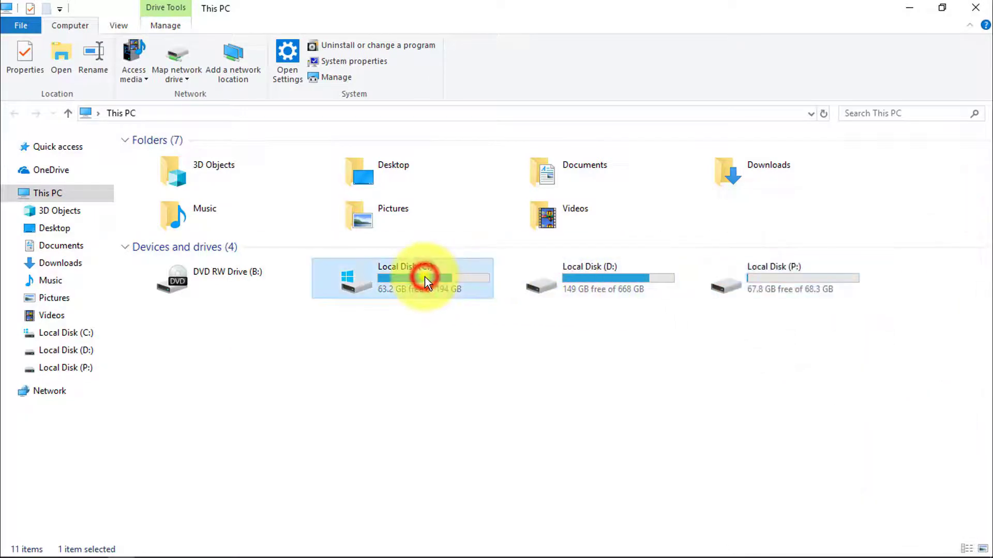
pyautogui.click(476, 546)
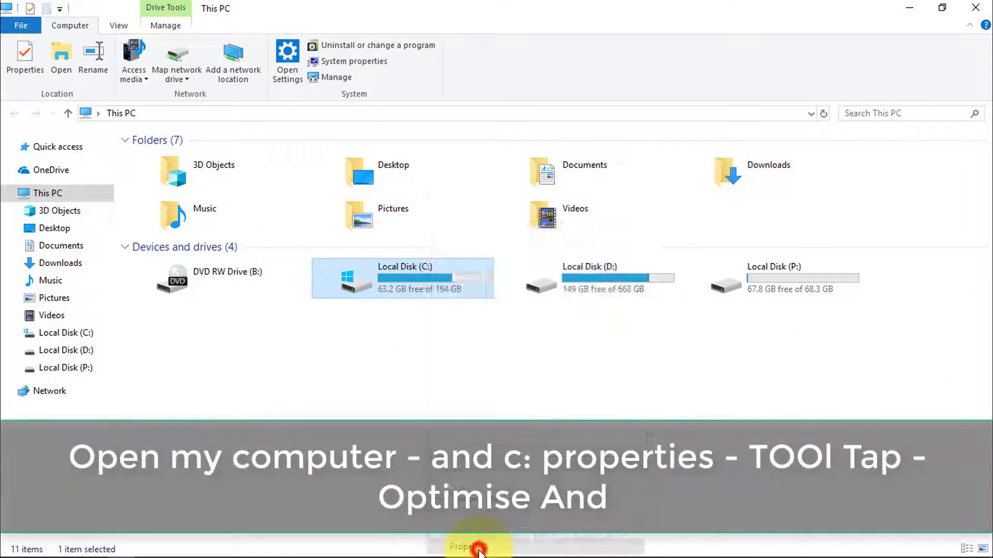
pyautogui.click(525, 236)
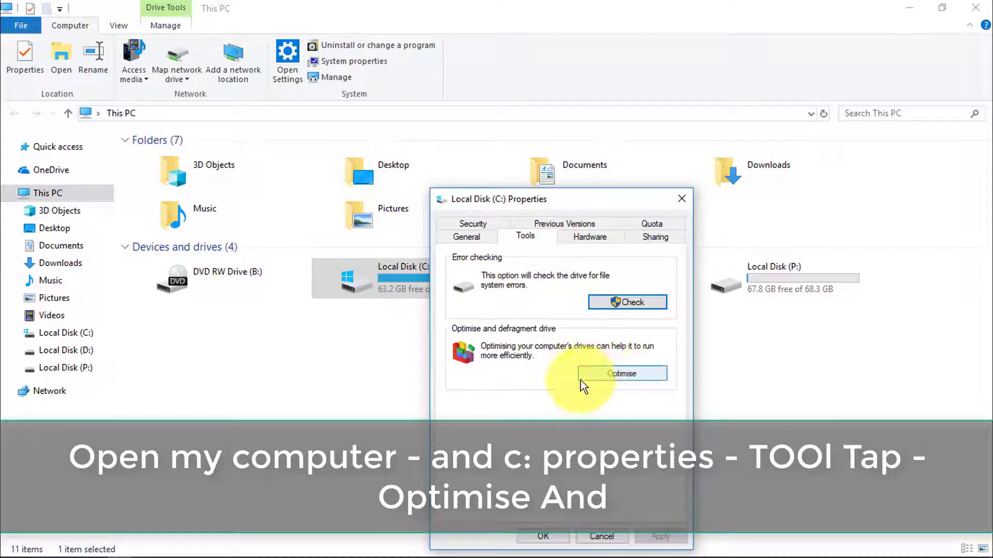
pyautogui.click(615, 374)
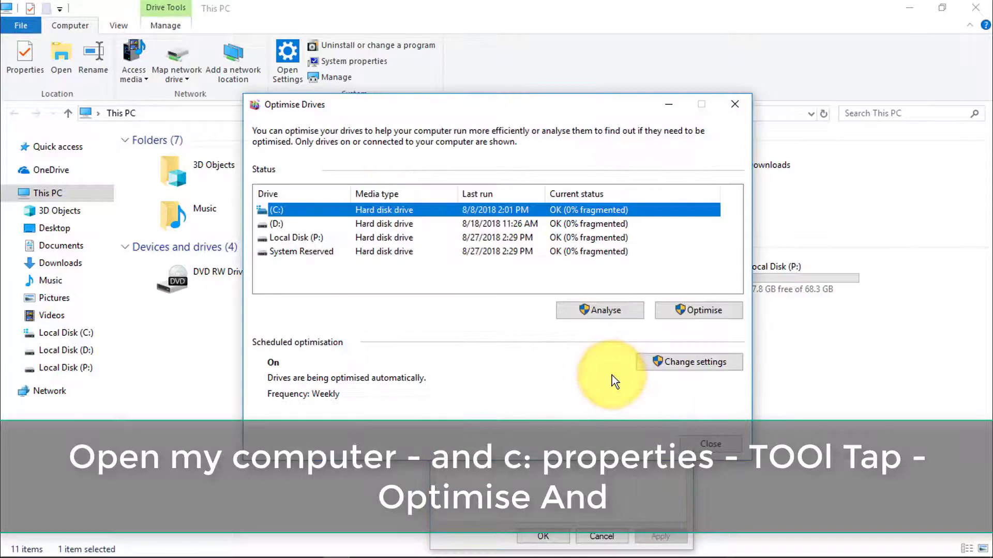
pyautogui.click(599, 313)
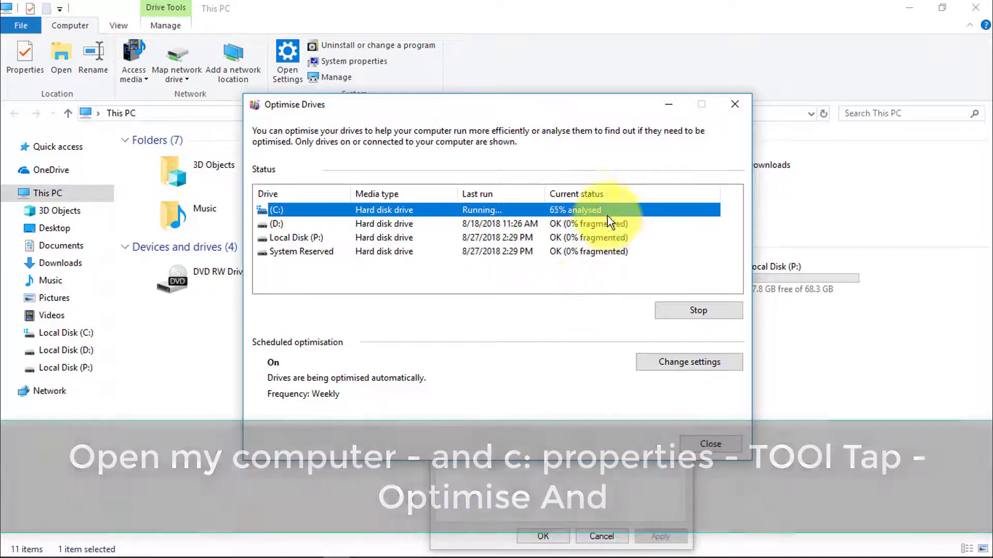
# Analyse the D:, Local Disk (P:) and System Reserved drives one after another.
pyautogui.click(495, 222)
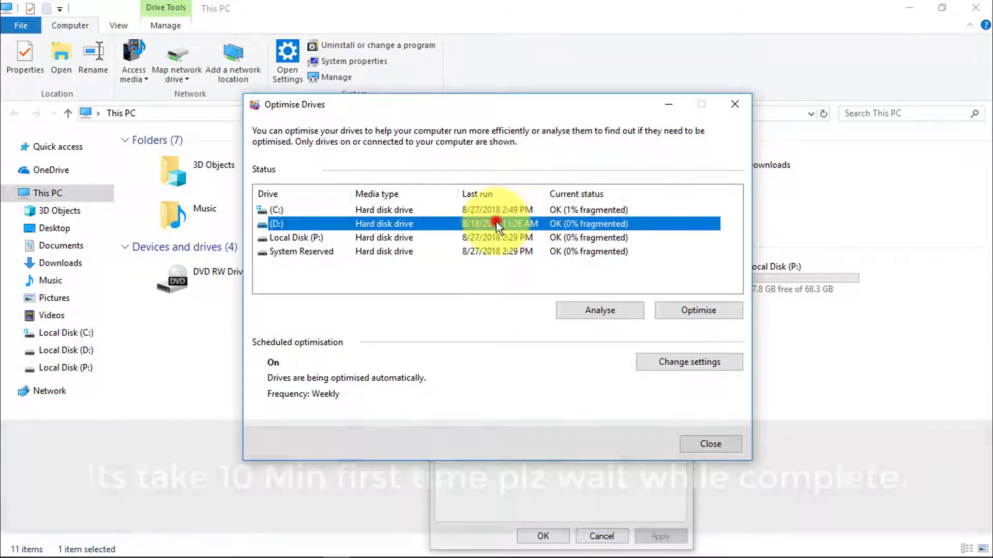
pyautogui.click(580, 314)
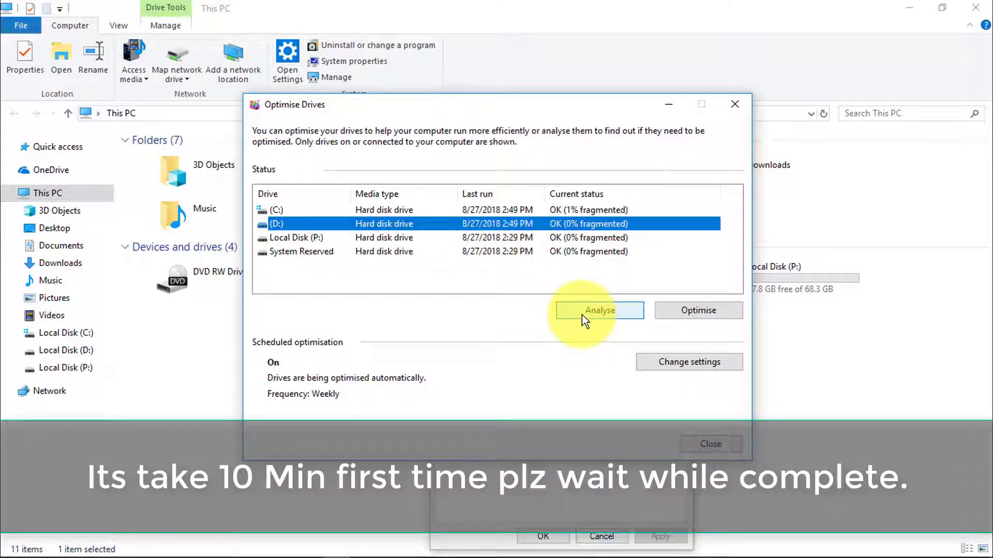
pyautogui.click(419, 237)
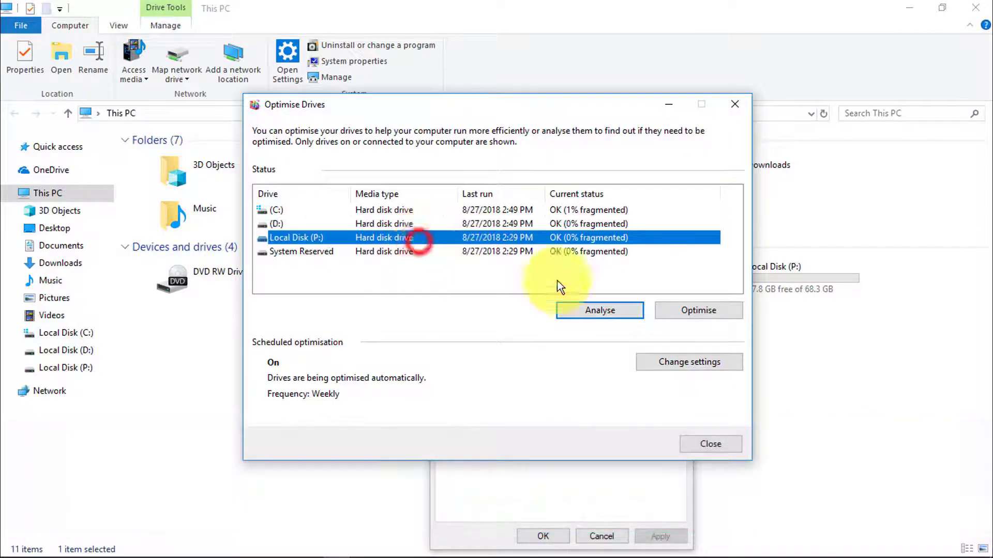
pyautogui.click(610, 309)
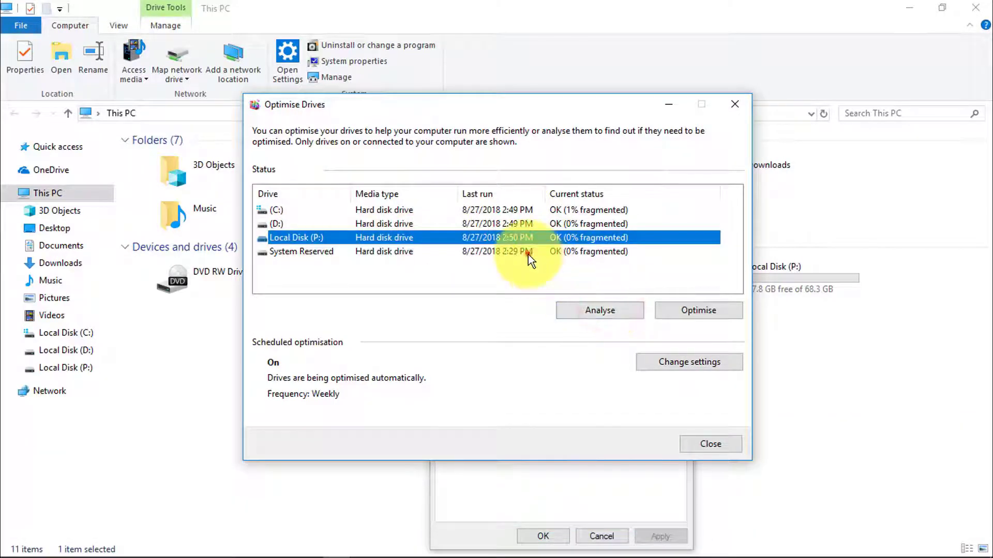
pyautogui.click(528, 252)
pyautogui.click(592, 311)
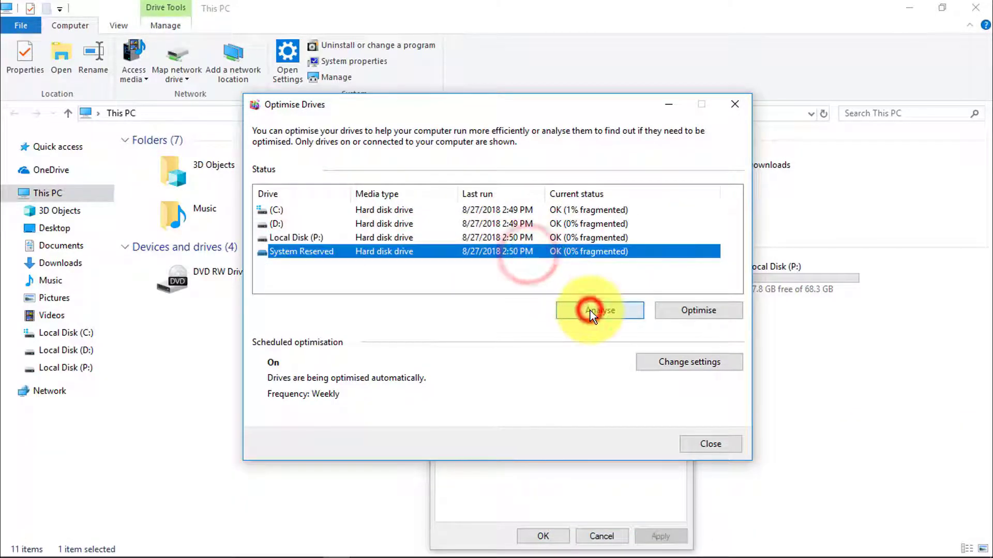
# Optimise the C:, D:, Local Disk (P:) and System Reserved drives one after another and check the progress of C: and D:.
pyautogui.click(512, 213)
pyautogui.click(694, 306)
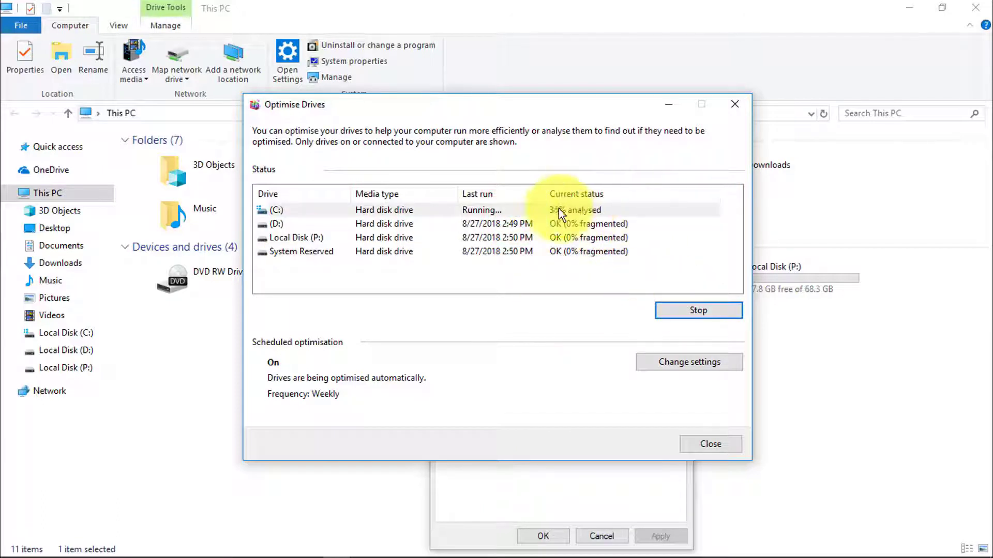
pyautogui.click(508, 225)
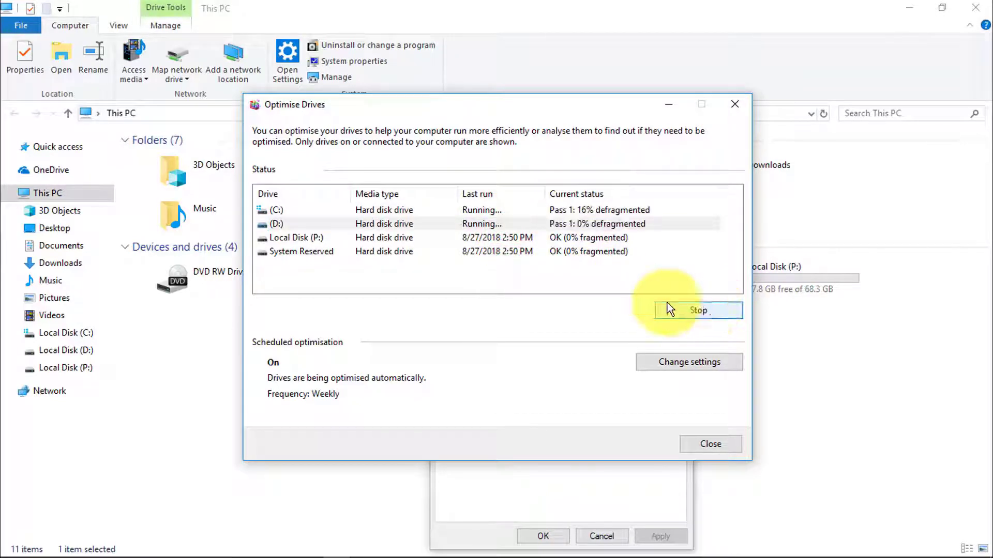
pyautogui.click(495, 239)
pyautogui.click(725, 315)
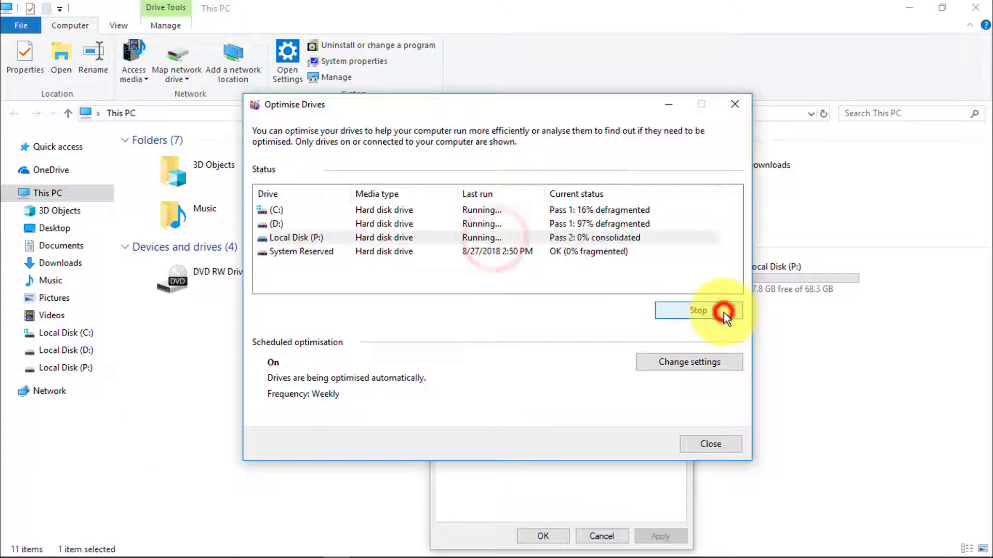
pyautogui.click(495, 257)
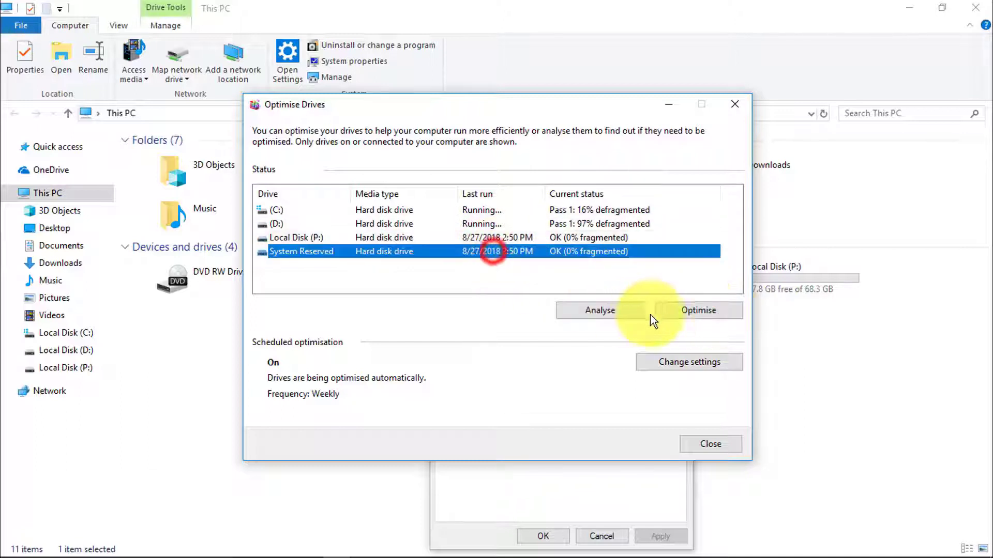
pyautogui.click(693, 311)
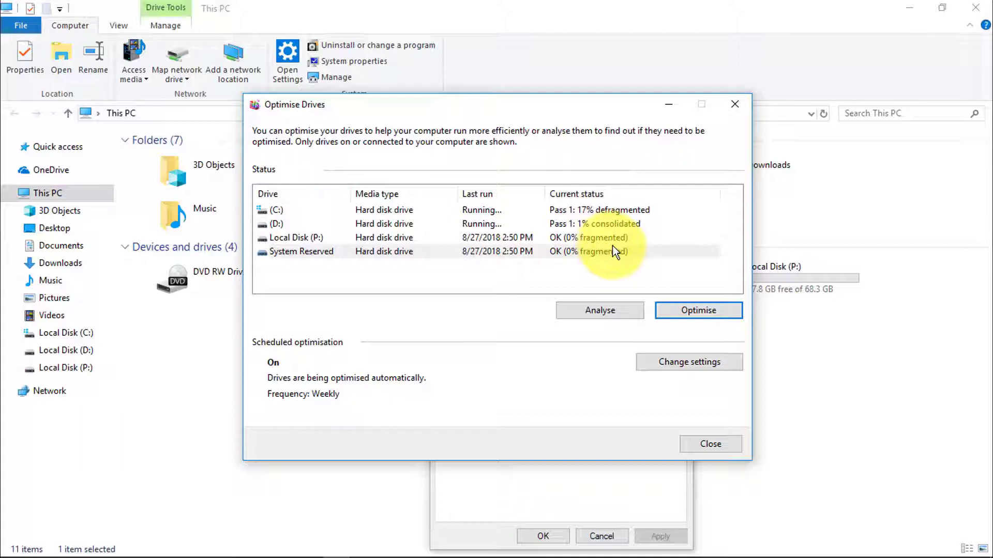
pyautogui.click(625, 208)
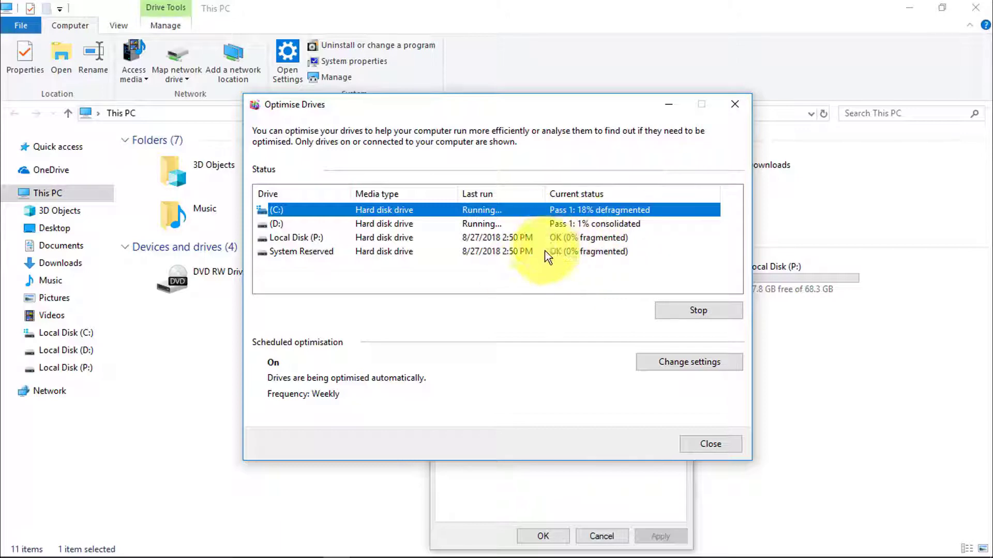
pyautogui.click(590, 225)
pyautogui.click(606, 211)
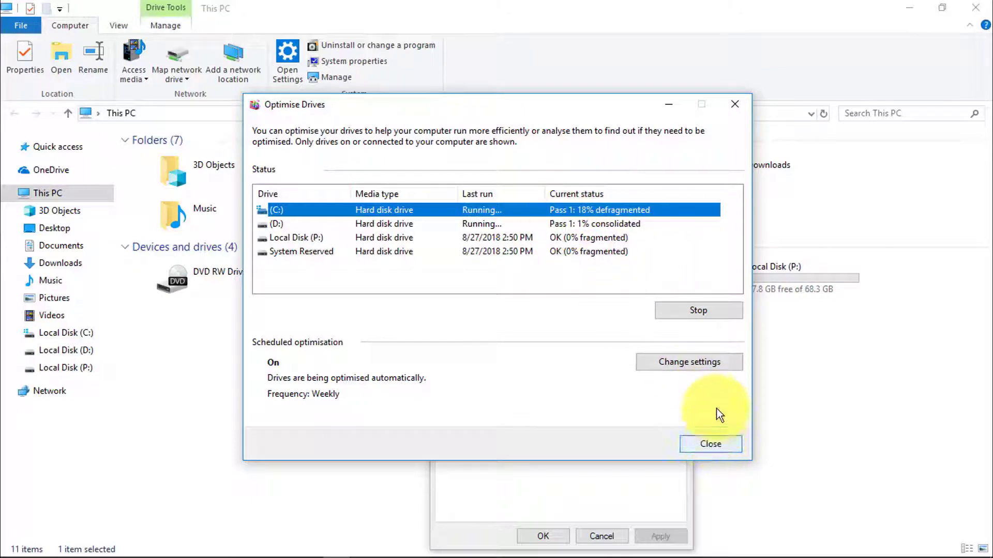
# Set the scheduled optimisation frequency of the drives to Daily.
pyautogui.click(708, 362)
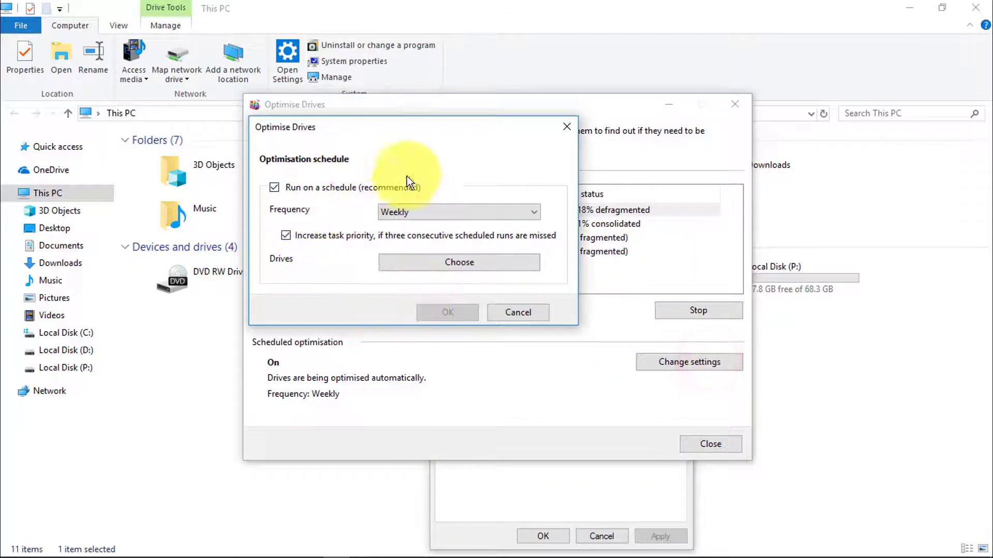
pyautogui.click(438, 211)
pyautogui.click(411, 232)
pyautogui.click(414, 217)
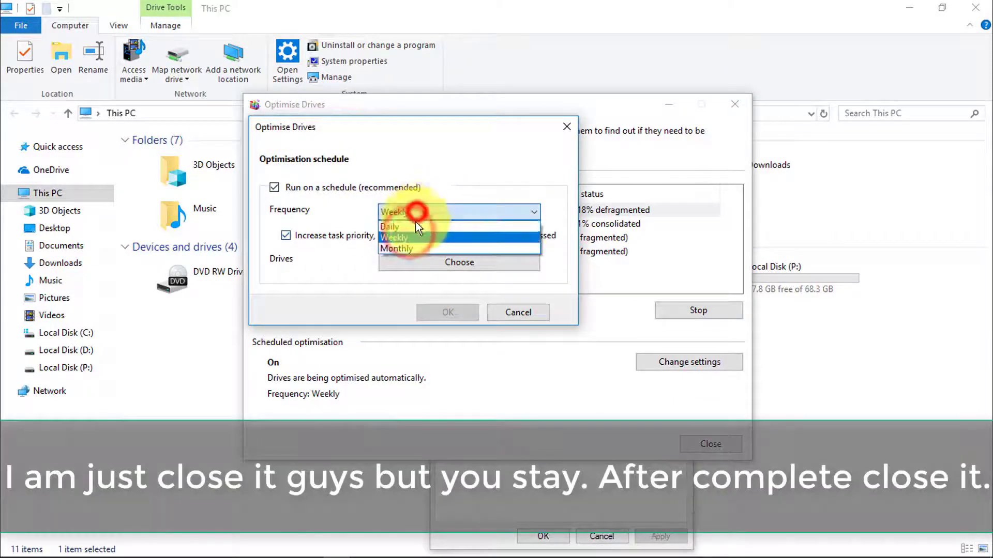
pyautogui.click(415, 222)
pyautogui.click(459, 311)
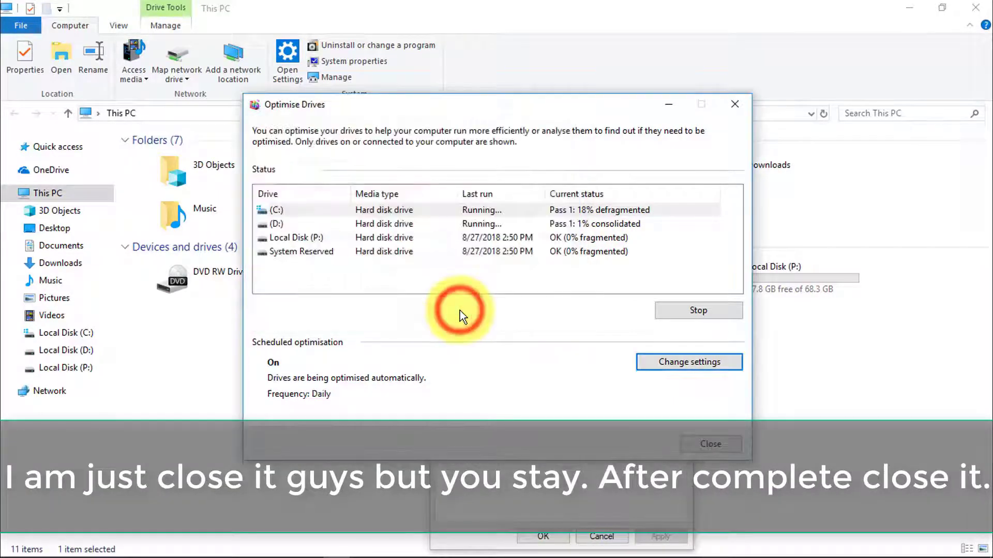
# Close Optimise Drives, the Local Disk (C:) properties and the This PC window.
pyautogui.click(713, 448)
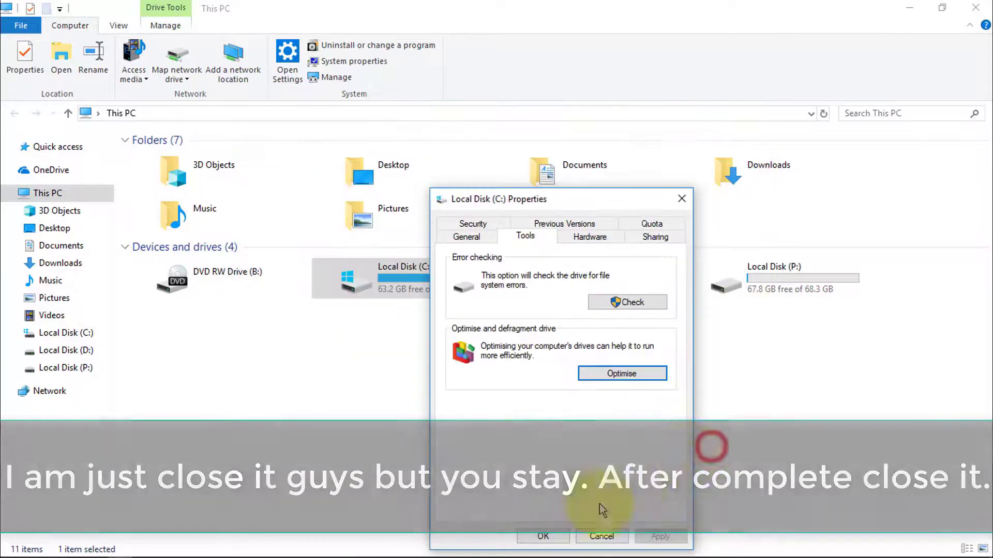
pyautogui.click(537, 536)
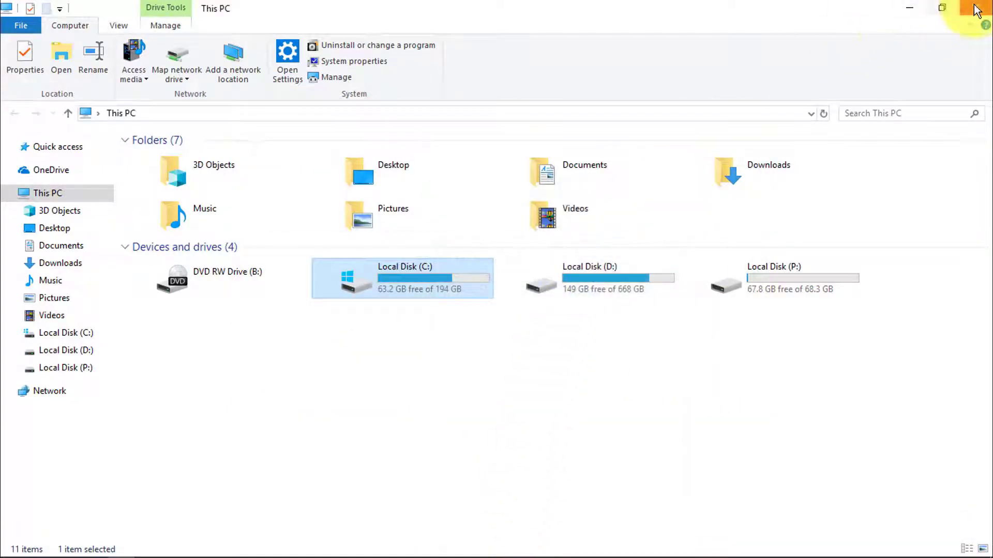
pyautogui.click(976, 8)
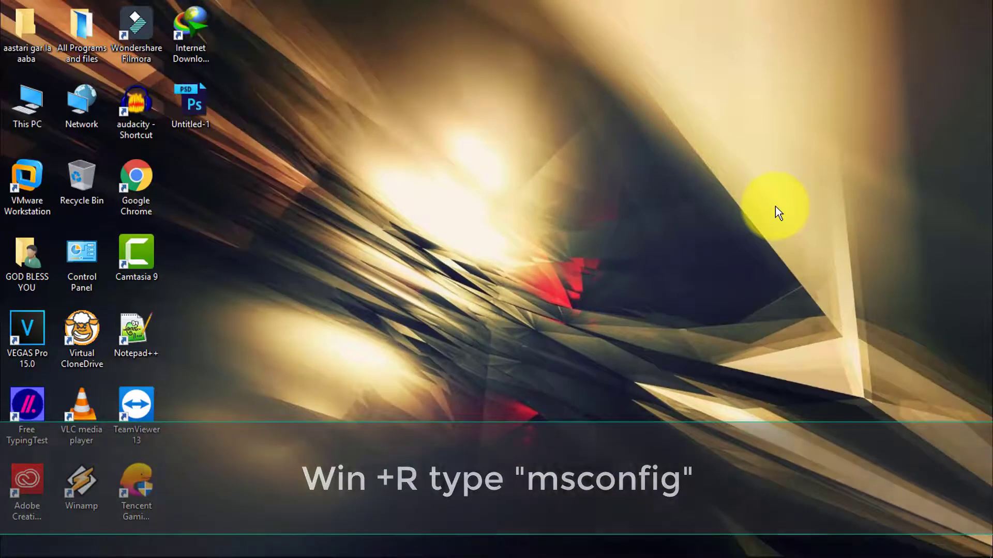
# Open System Configuration by running msconfig and look through its boot, services, startup and general settings.
pyautogui.press('super+r')
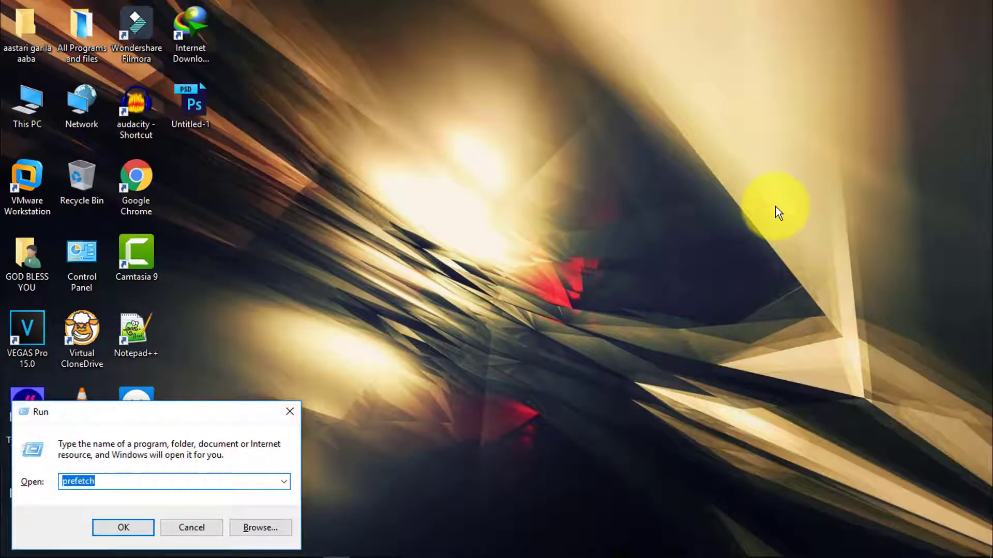
pyautogui.write('msconfig')
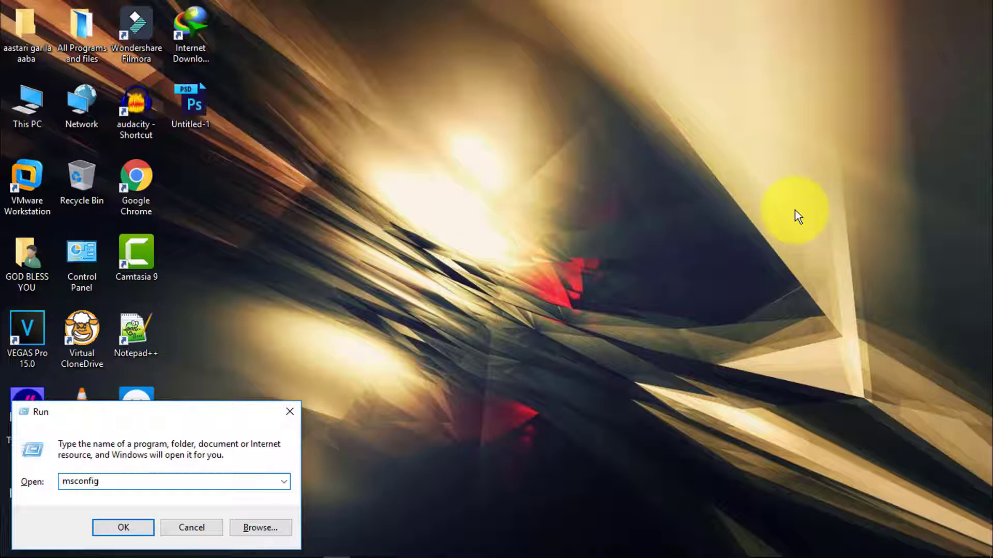
pyautogui.press('Return')
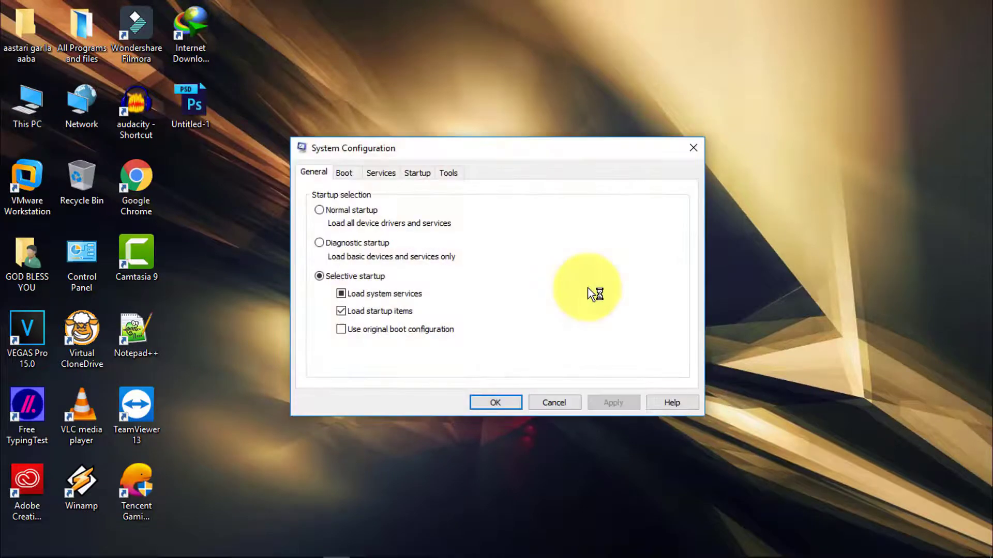
pyautogui.click(343, 174)
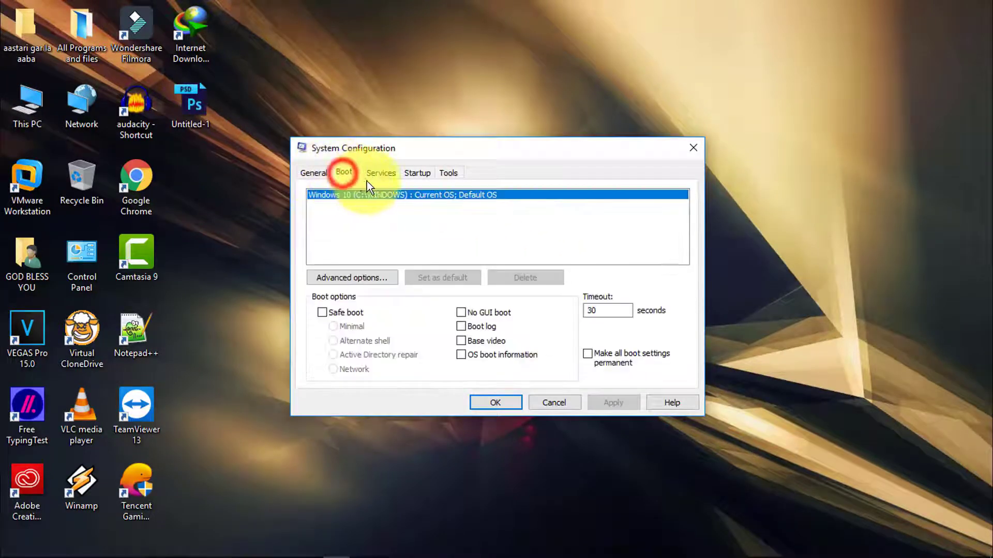
pyautogui.click(383, 174)
pyautogui.click(411, 174)
pyautogui.click(314, 174)
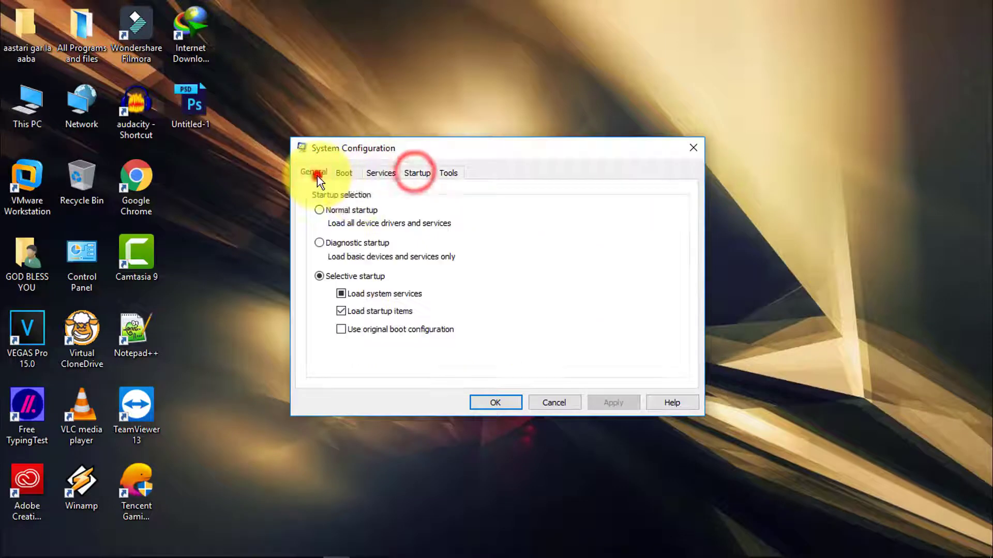
# Set the number of processors to 4 in the advanced boot options for Windows 10.
pyautogui.click(345, 175)
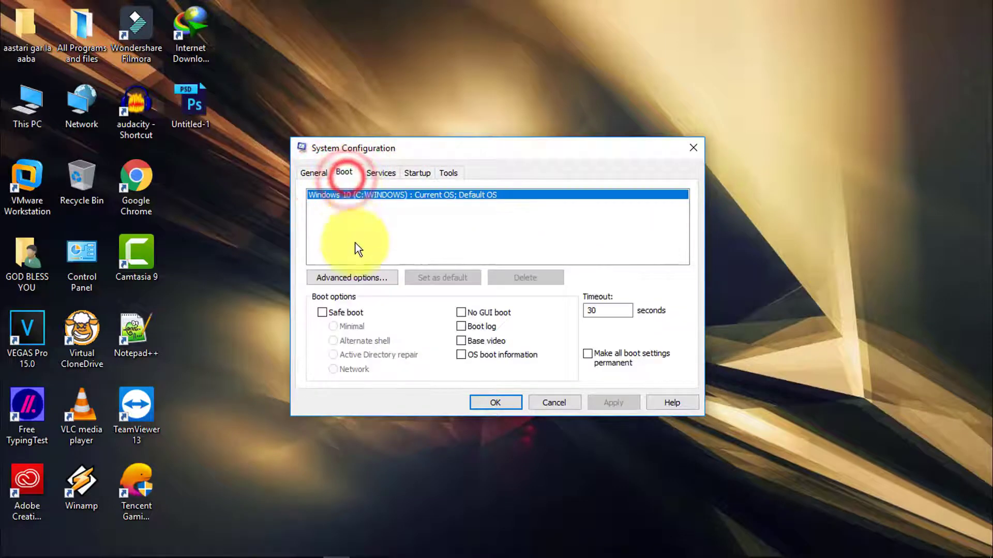
pyautogui.click(355, 278)
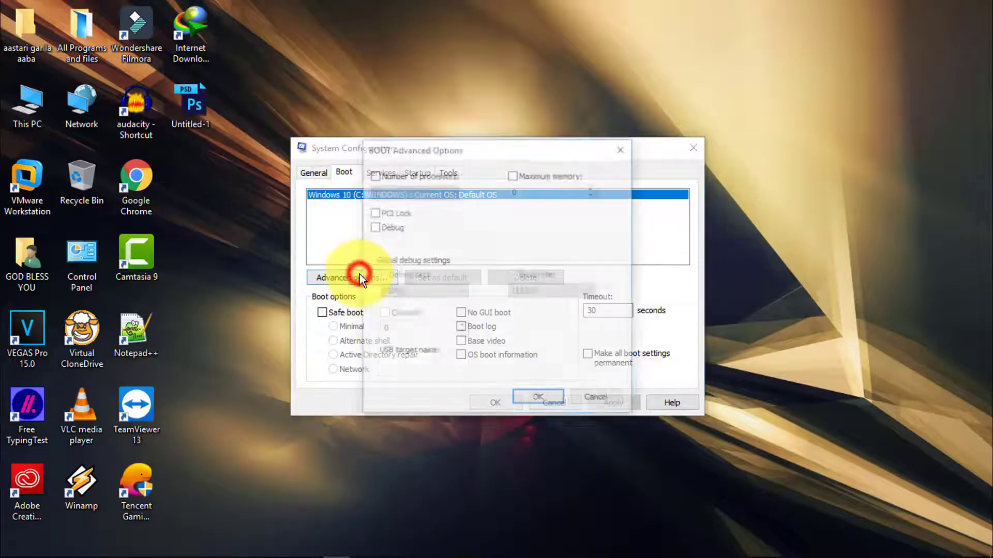
pyautogui.click(376, 177)
pyautogui.click(406, 190)
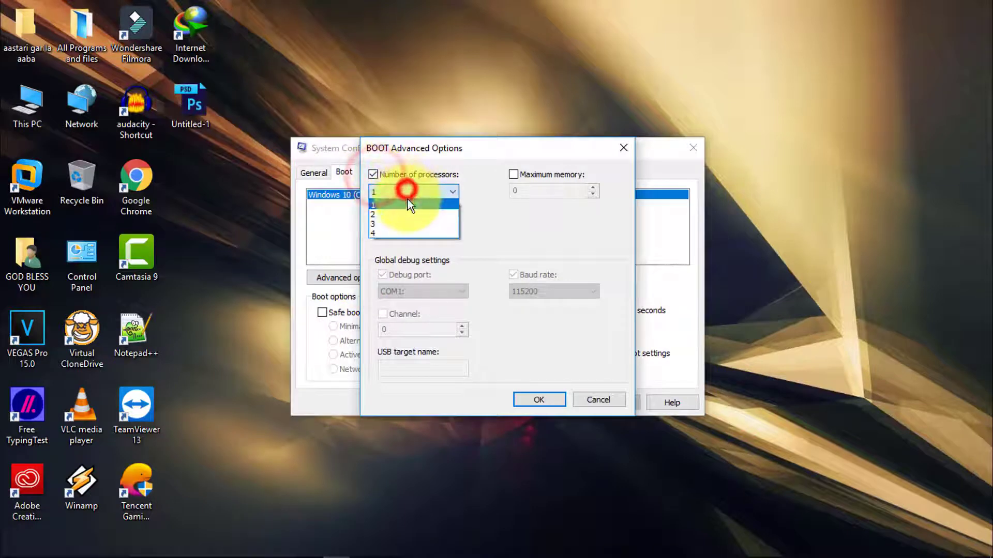
pyautogui.click(380, 234)
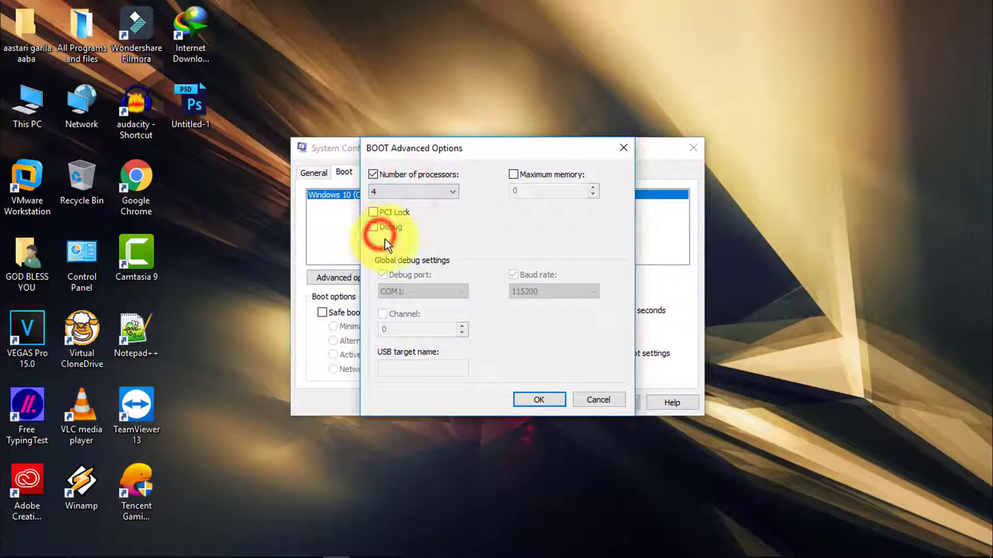
pyautogui.click(538, 398)
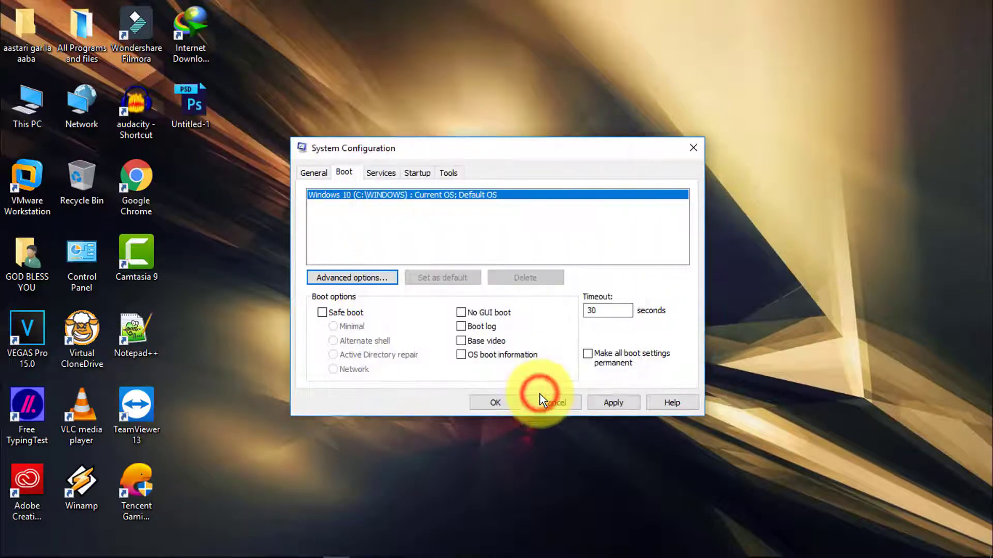
# Review the services, startup and general settings, apply the System Configuration changes and exit without restarting.
pyautogui.click(389, 177)
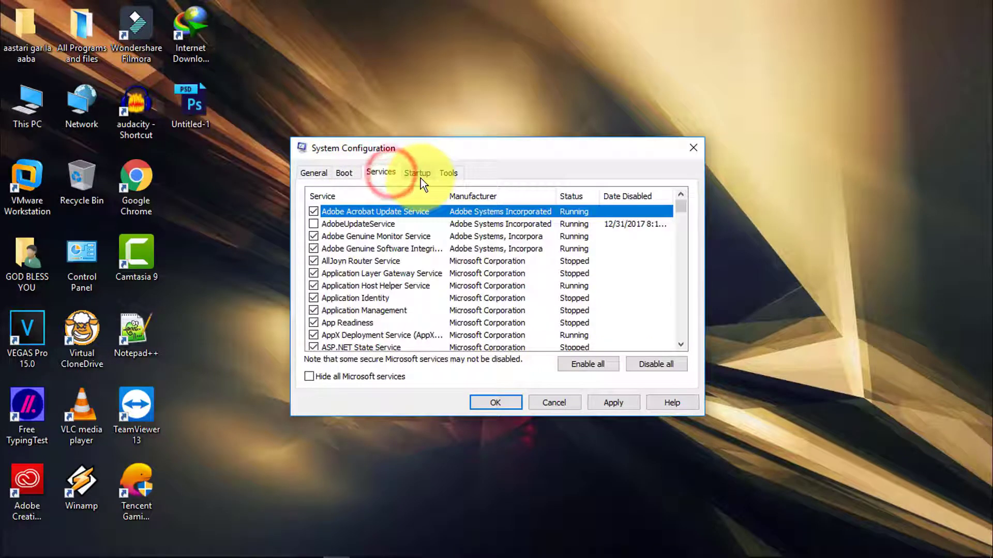
pyautogui.click(420, 177)
pyautogui.click(319, 175)
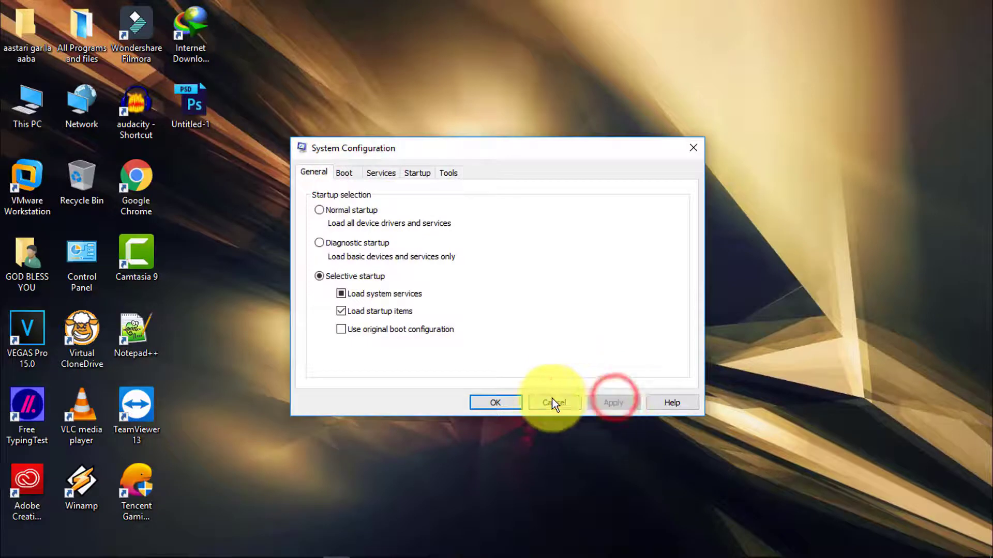
pyautogui.click(499, 403)
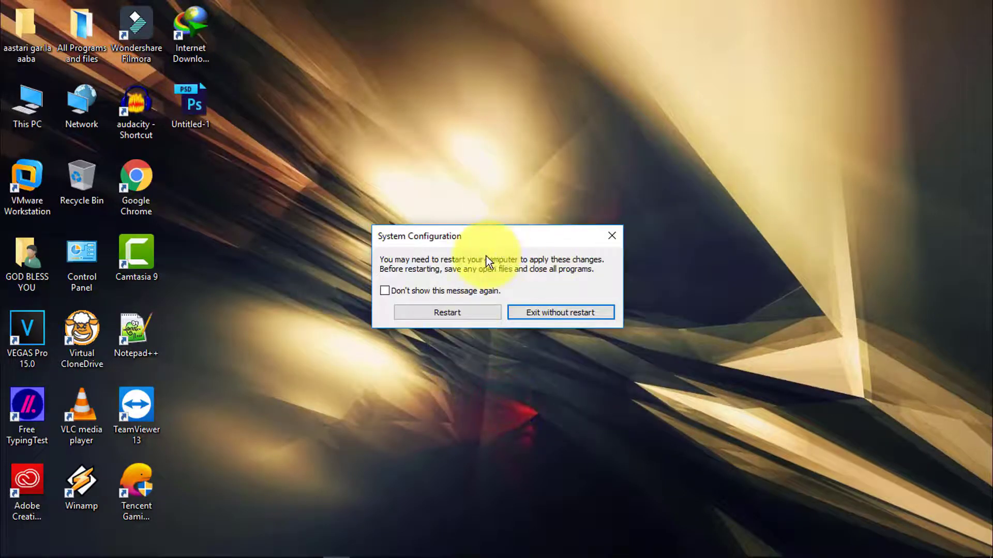
pyautogui.click(561, 314)
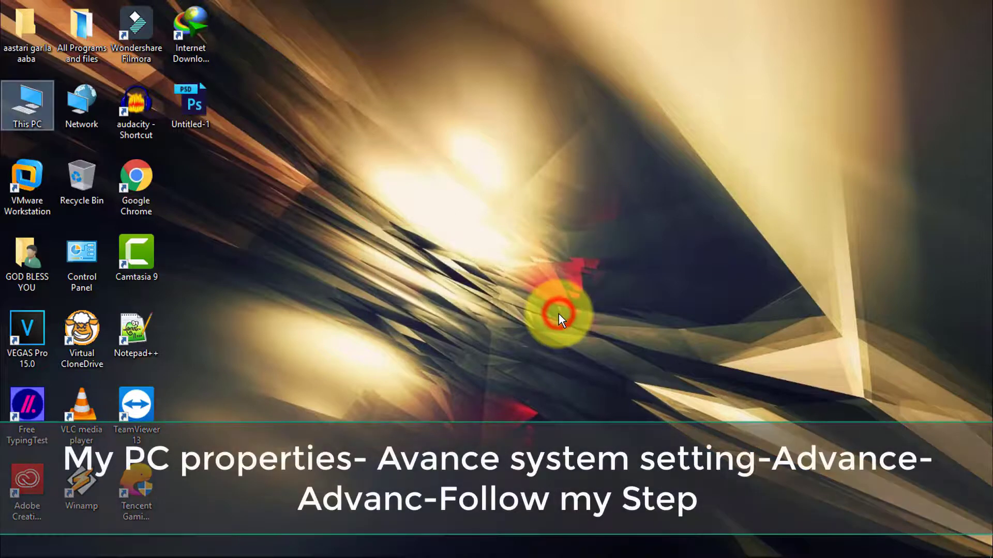
# Open the Virtual Memory settings from the advanced performance options in the properties of This PC.
pyautogui.rightClick(34, 110)
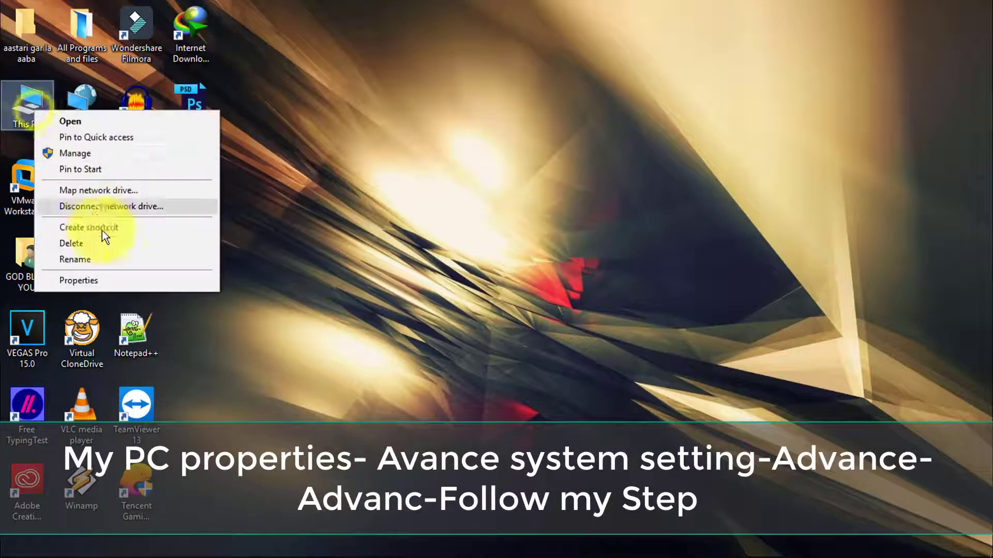
pyautogui.click(118, 279)
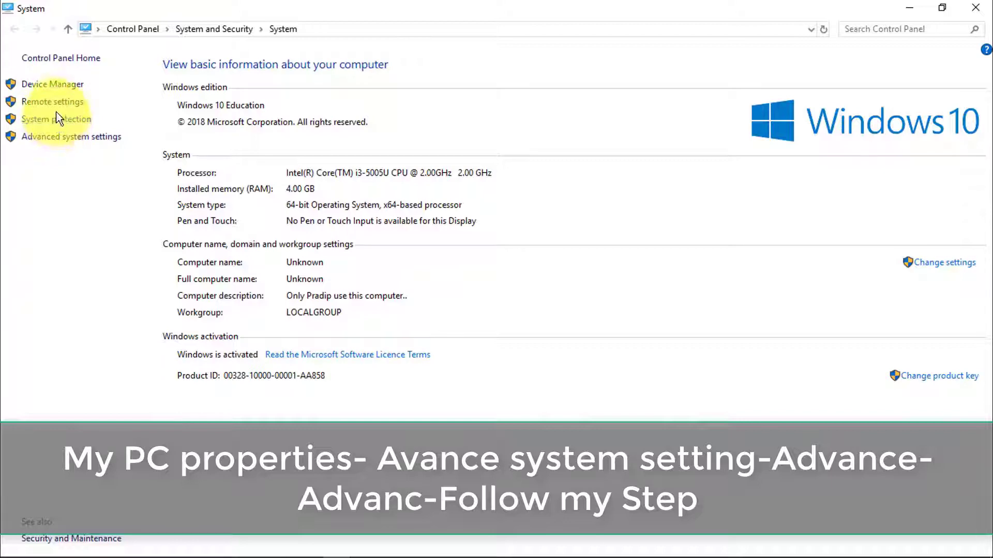
pyautogui.click(66, 137)
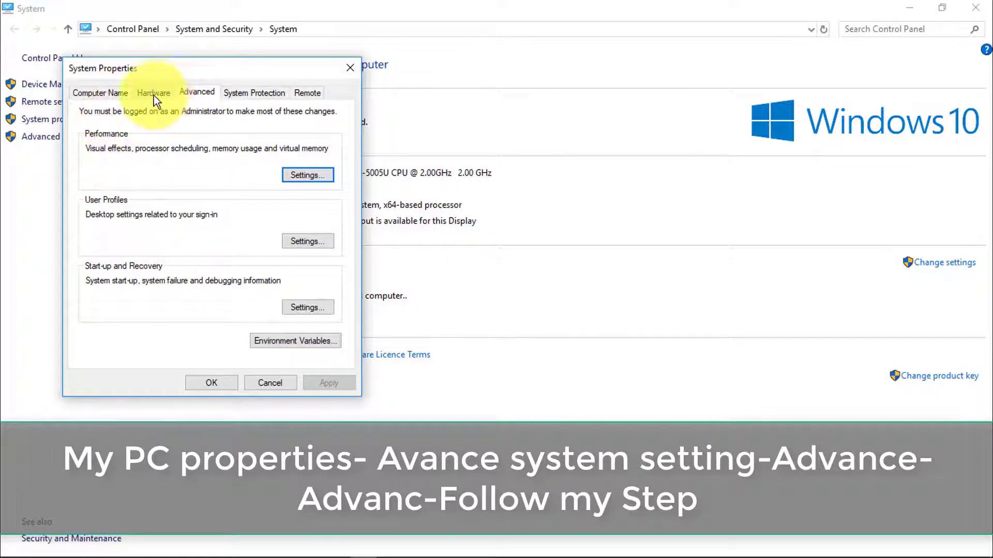
pyautogui.click(301, 174)
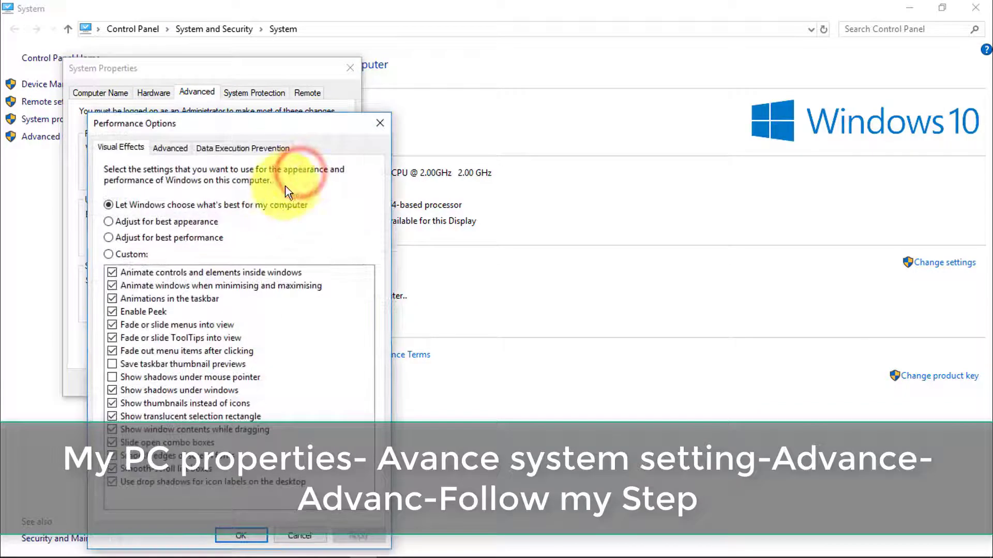
pyautogui.click(173, 148)
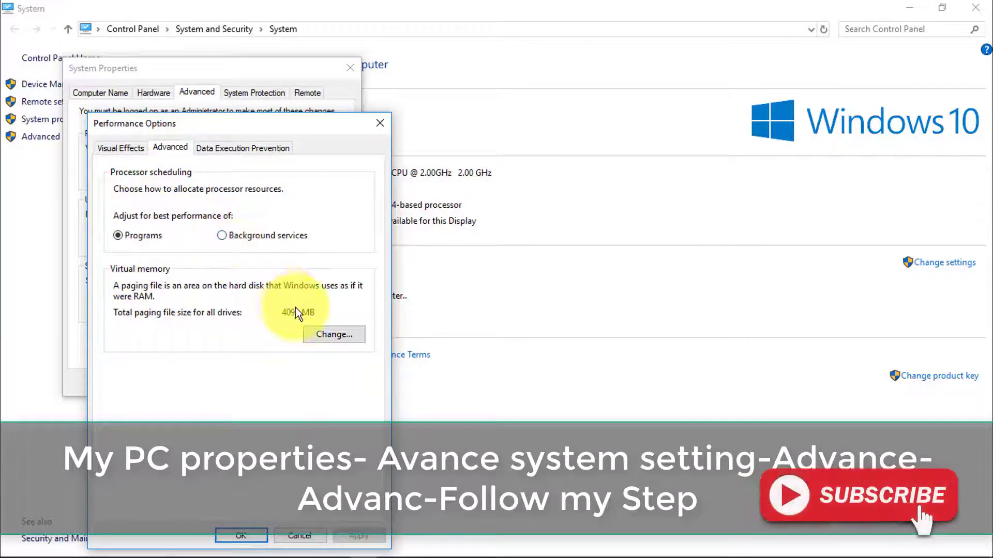
pyautogui.click(321, 332)
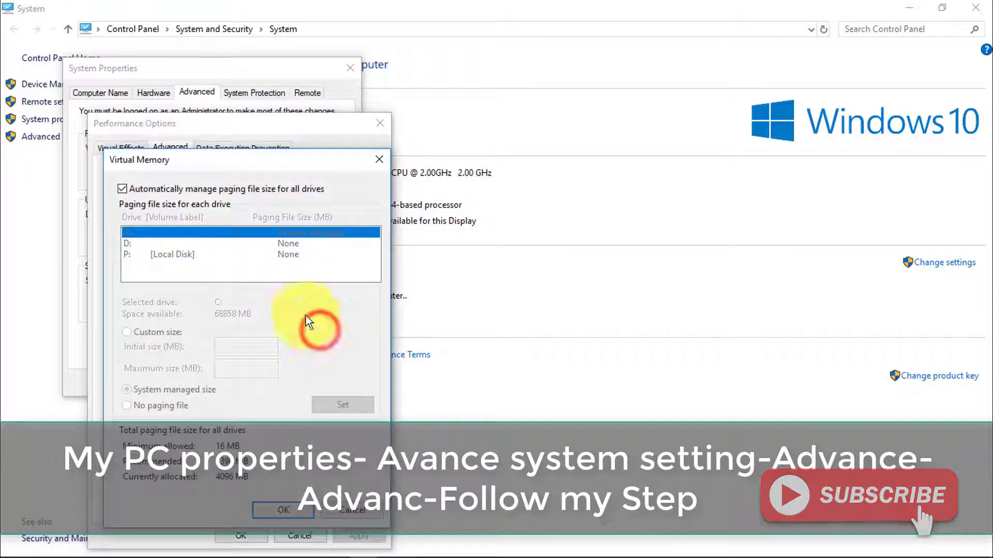
# Turn off automatic paging file management for all drives and enter a custom initial and maximum size of 2000 MB for drive C.
pyautogui.click(124, 189)
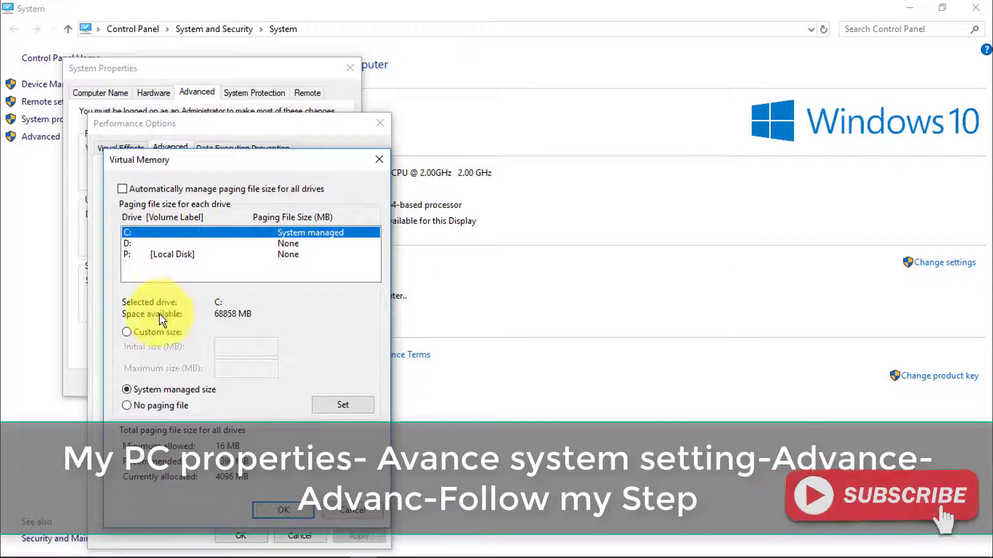
pyautogui.click(127, 332)
pyautogui.click(229, 344)
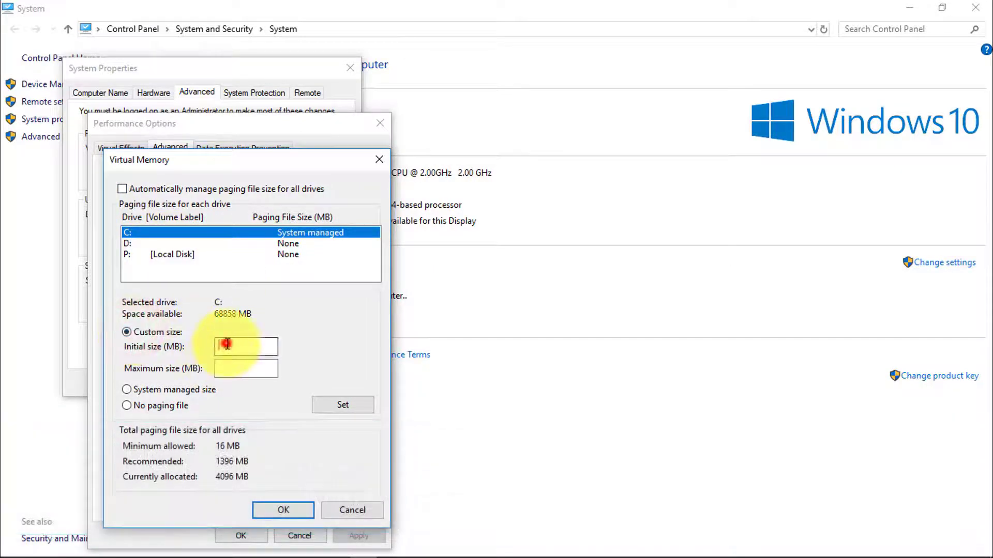
pyautogui.write('3')
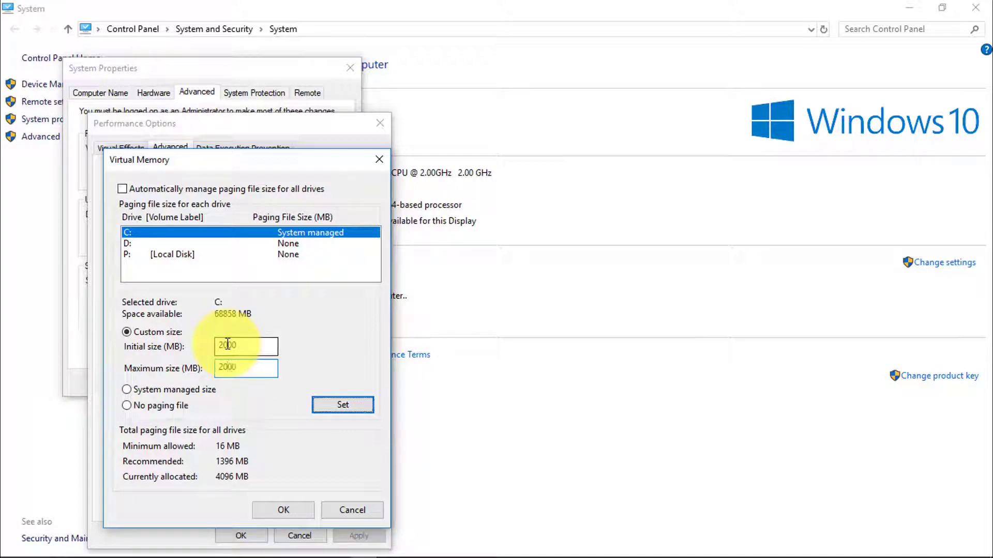
# Set a custom paging file for drive D with an initial and maximum size of 2000 MB.
pyautogui.click(144, 242)
pyautogui.click(127, 332)
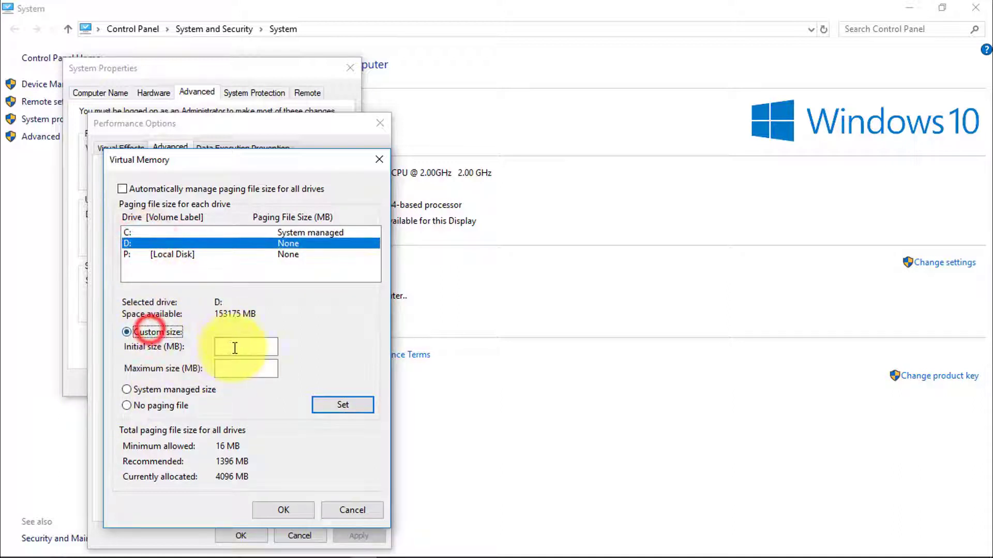
pyautogui.click(236, 342)
pyautogui.write('2000')
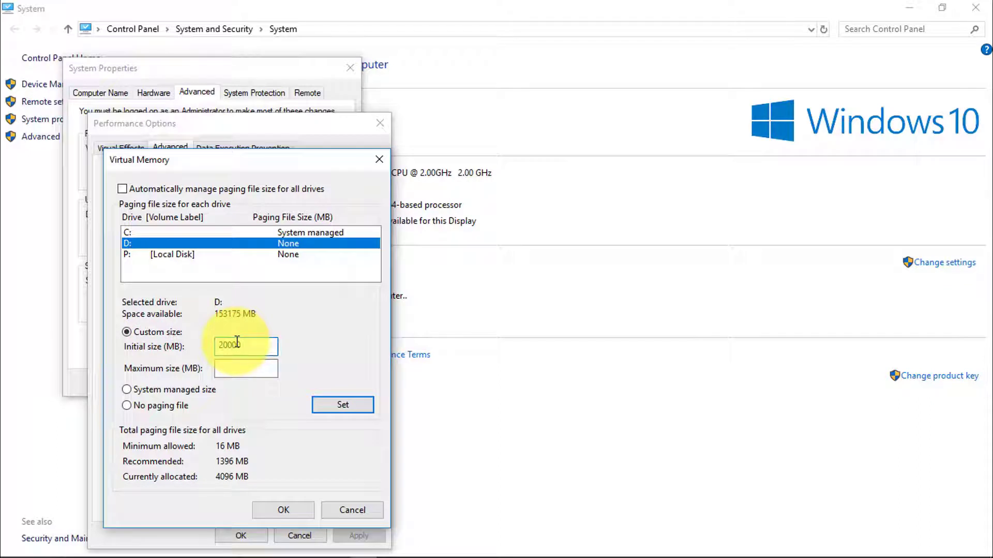
pyautogui.press('Tab')
pyautogui.write('00')
pyautogui.write('2000')
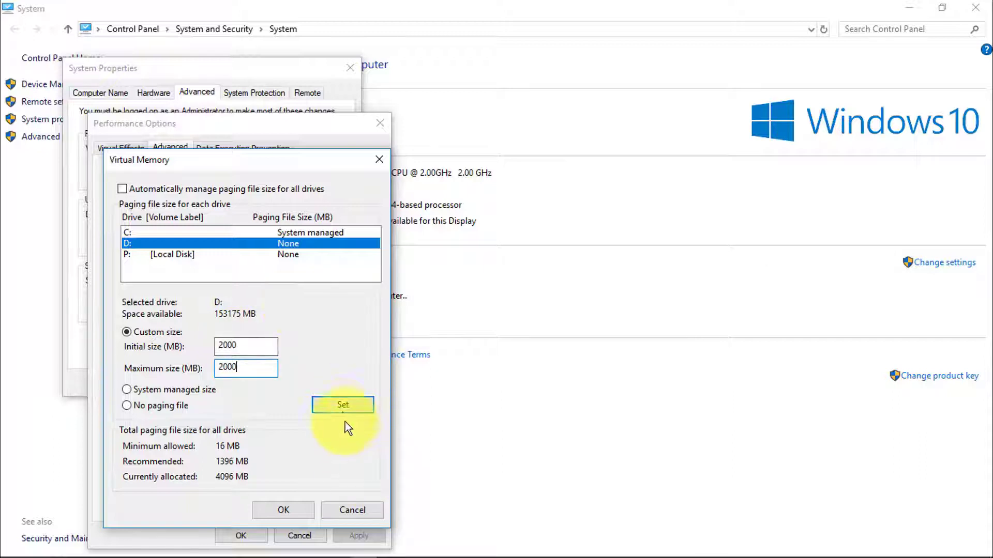
pyautogui.click(343, 409)
# Set a custom paging file for drive P with an initial and maximum size of 2000 MB.
pyautogui.click(171, 254)
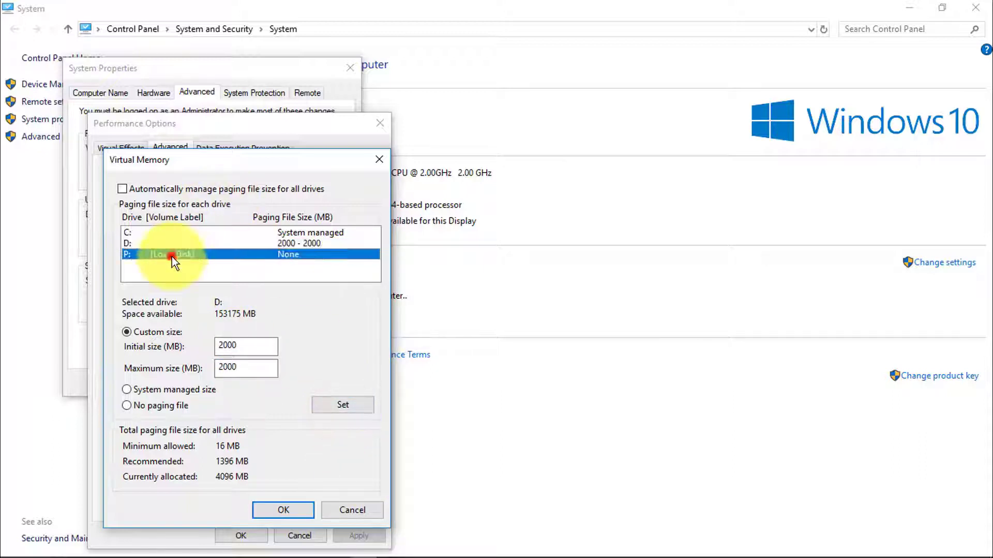
pyautogui.click(138, 336)
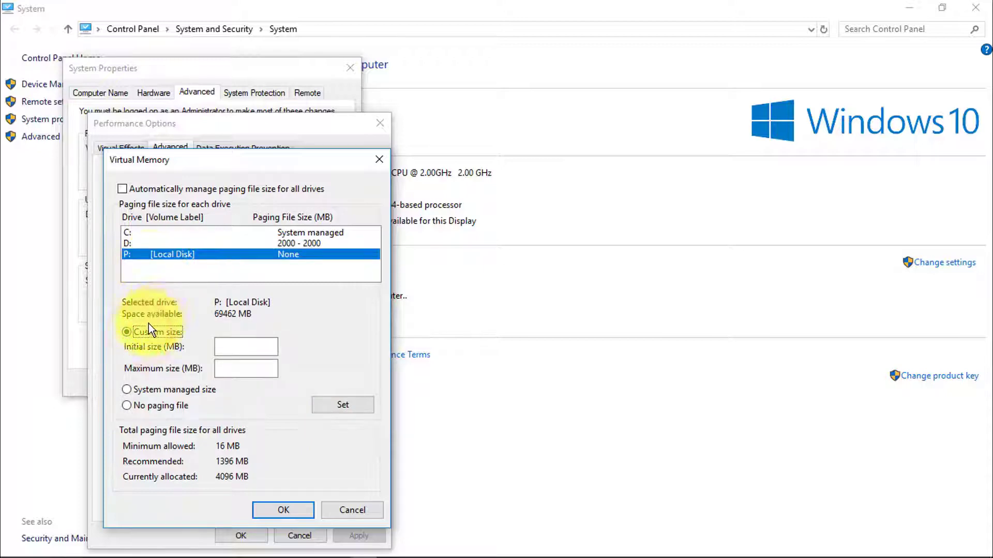
pyautogui.click(126, 189)
pyautogui.click(127, 187)
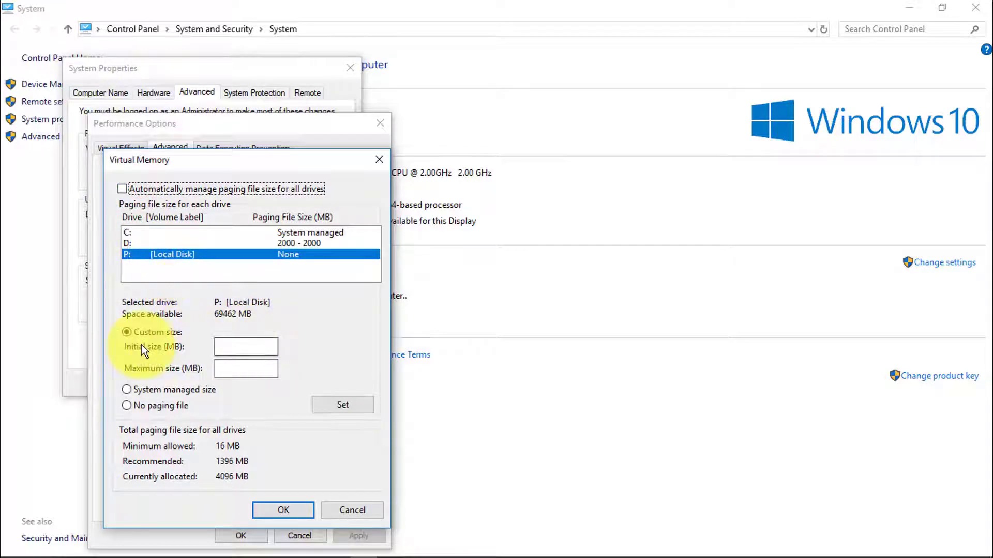
pyautogui.click(228, 346)
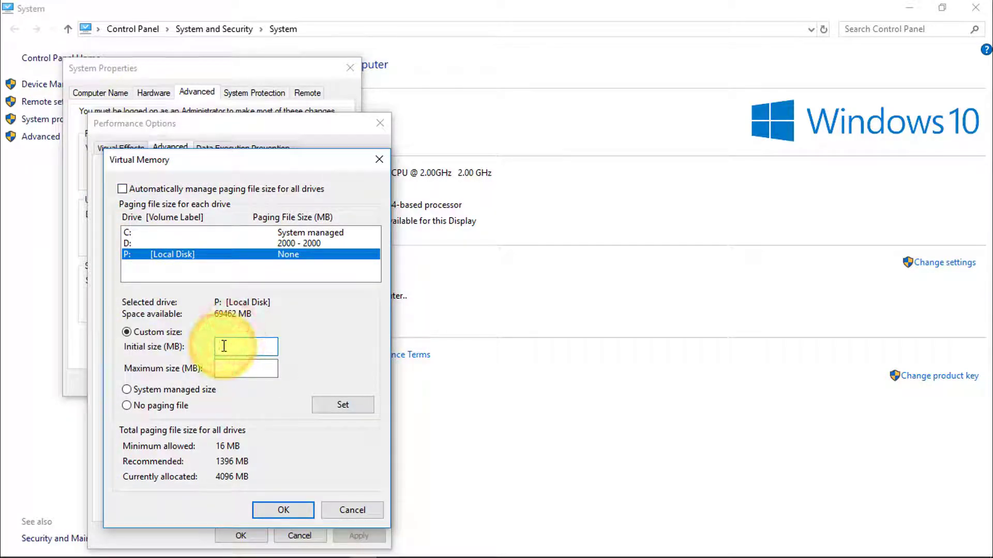
pyautogui.write('4')
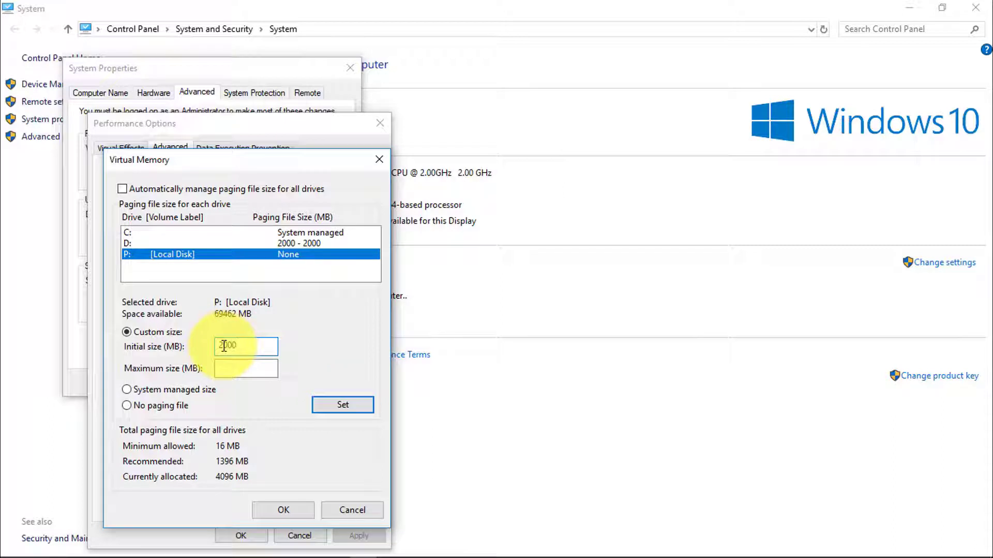
pyautogui.press('Tab')
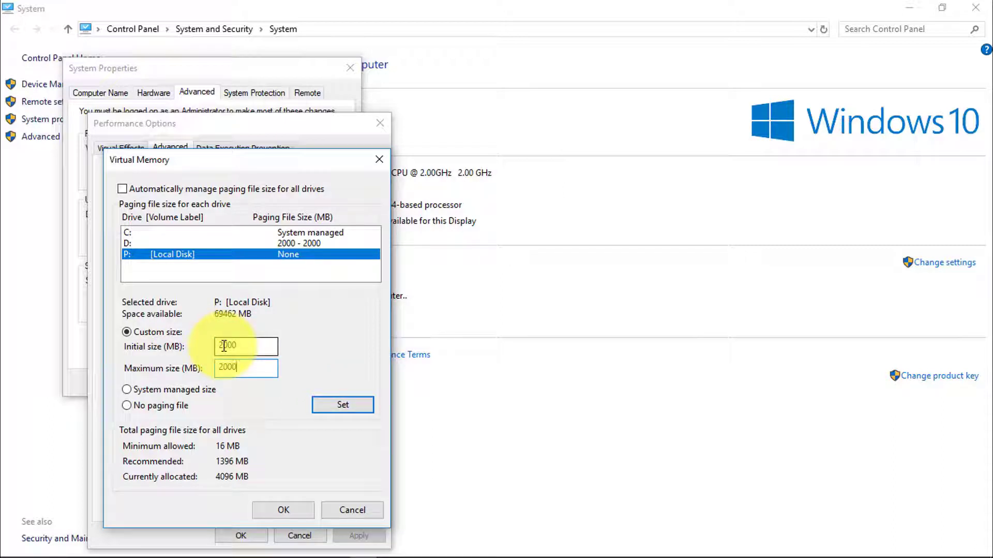
pyautogui.click(343, 403)
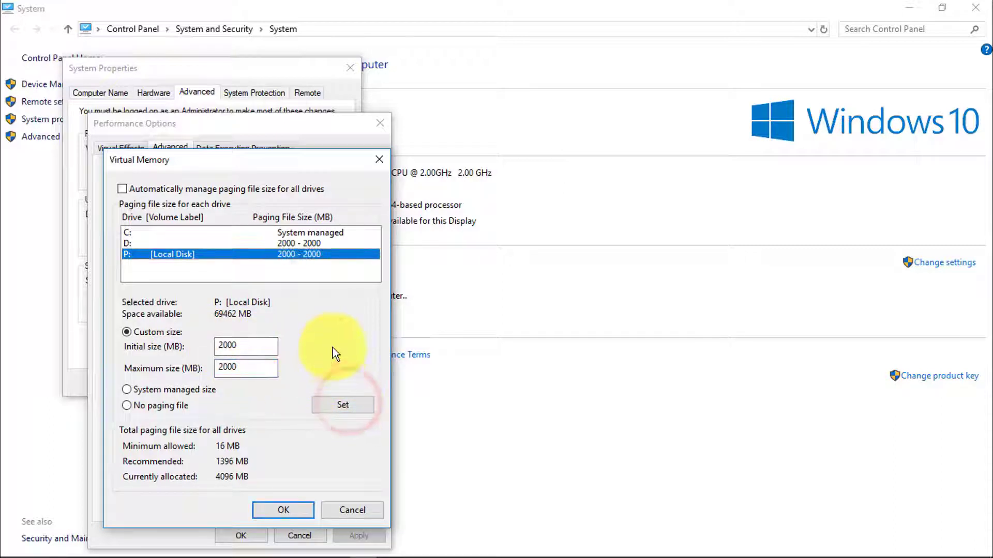
# Confirm the virtual memory changes and restart notice, apply the performance options, and close Performance Options and System Properties.
pyautogui.click(283, 513)
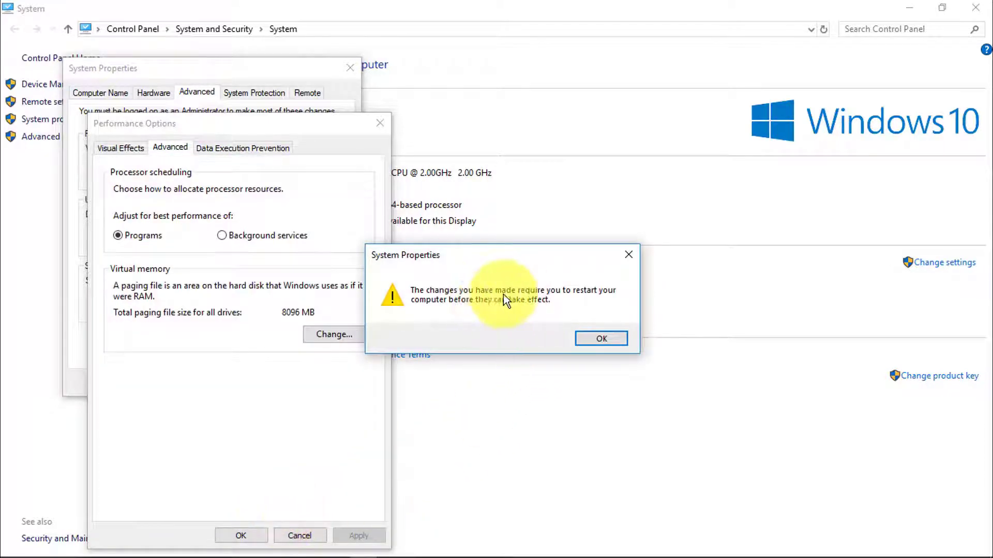
pyautogui.click(593, 343)
pyautogui.click(261, 506)
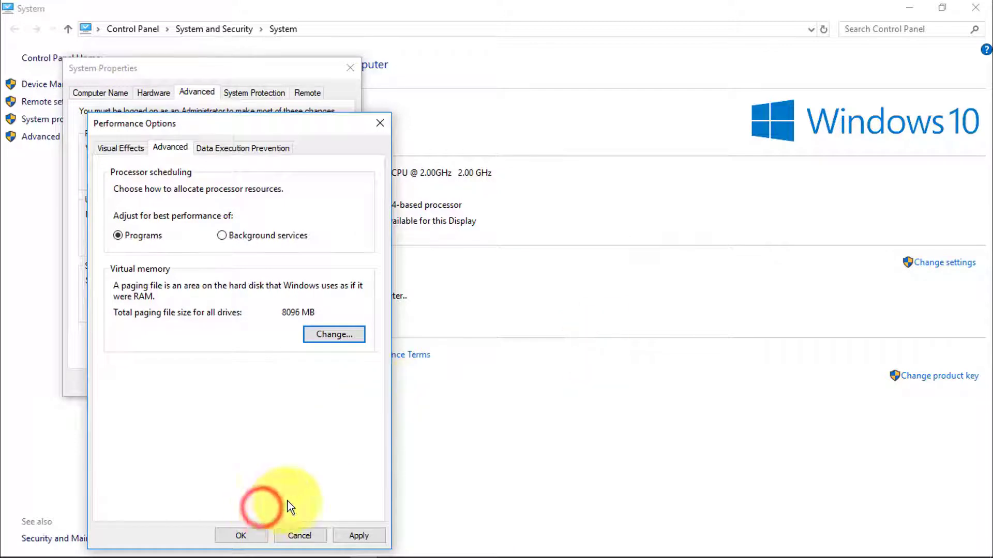
pyautogui.click(373, 535)
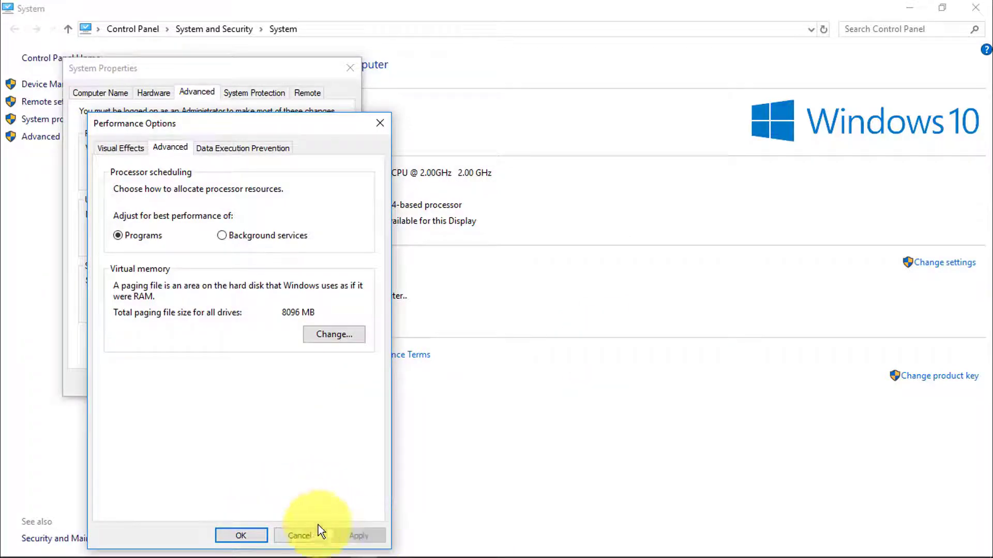
pyautogui.click(228, 536)
pyautogui.click(218, 385)
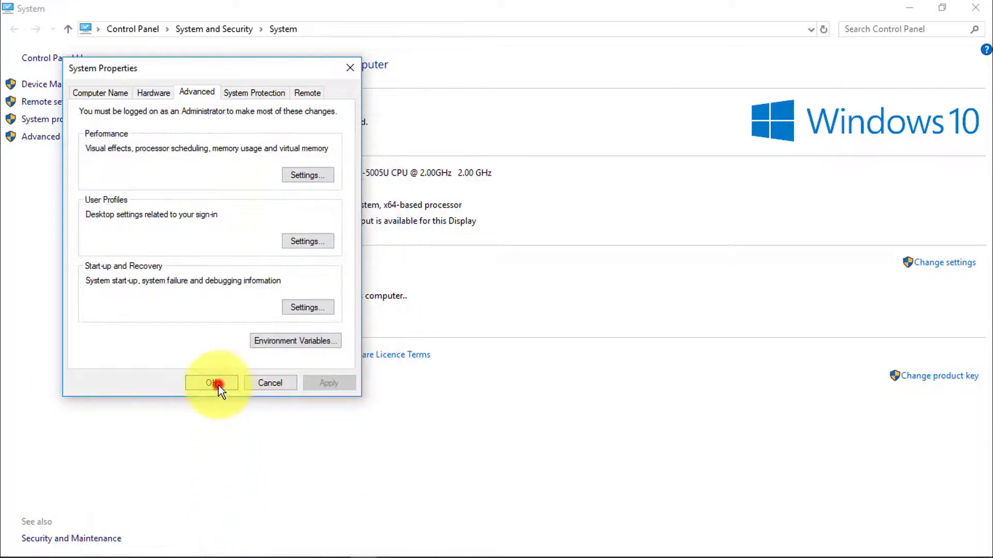